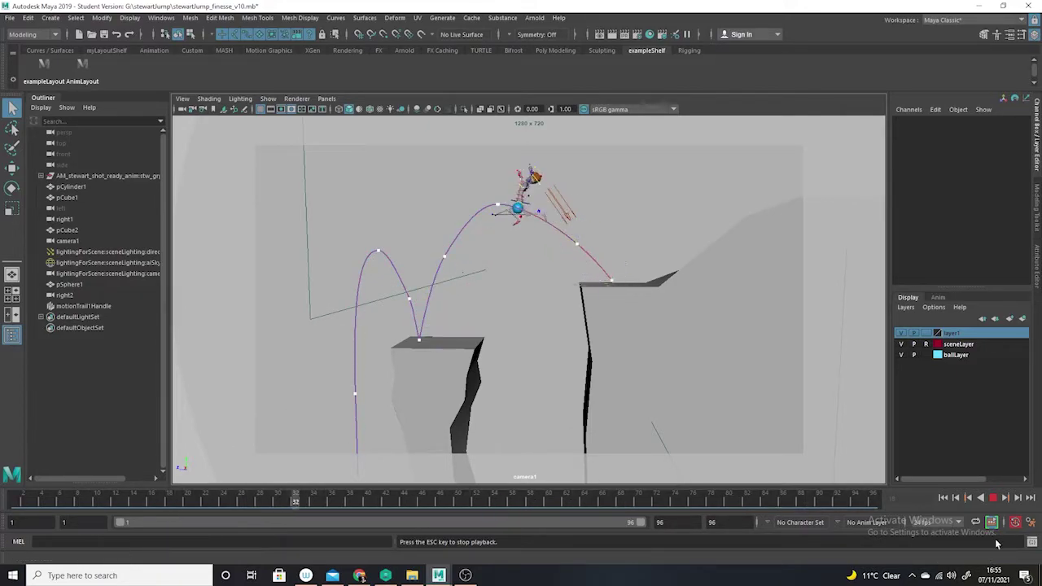
Stop the current playback, switch to the stewartJump_stepped_v04 scene, and play its jump animation.
left_click(992, 497)
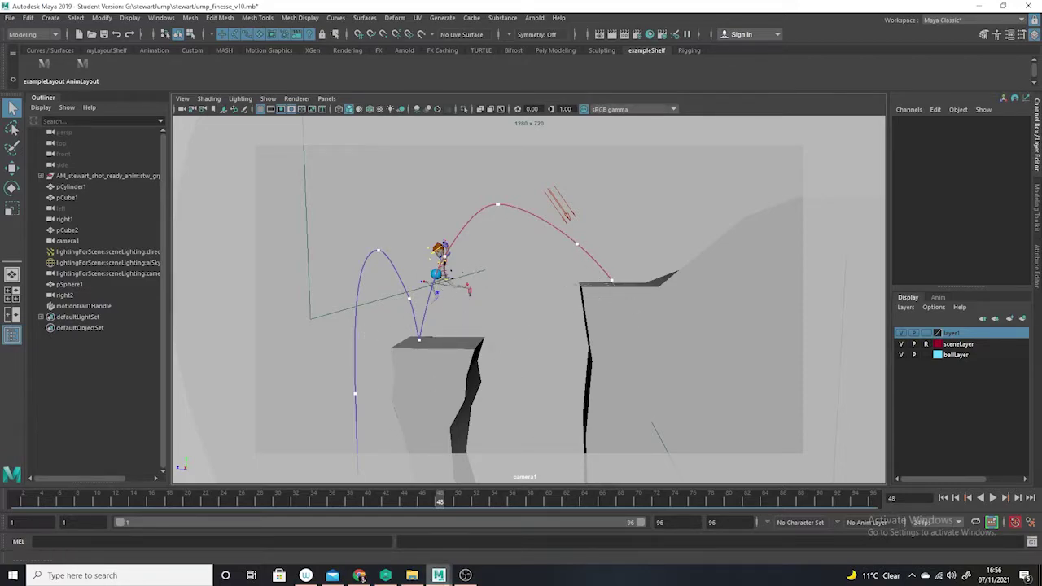
mouse_move(439, 575)
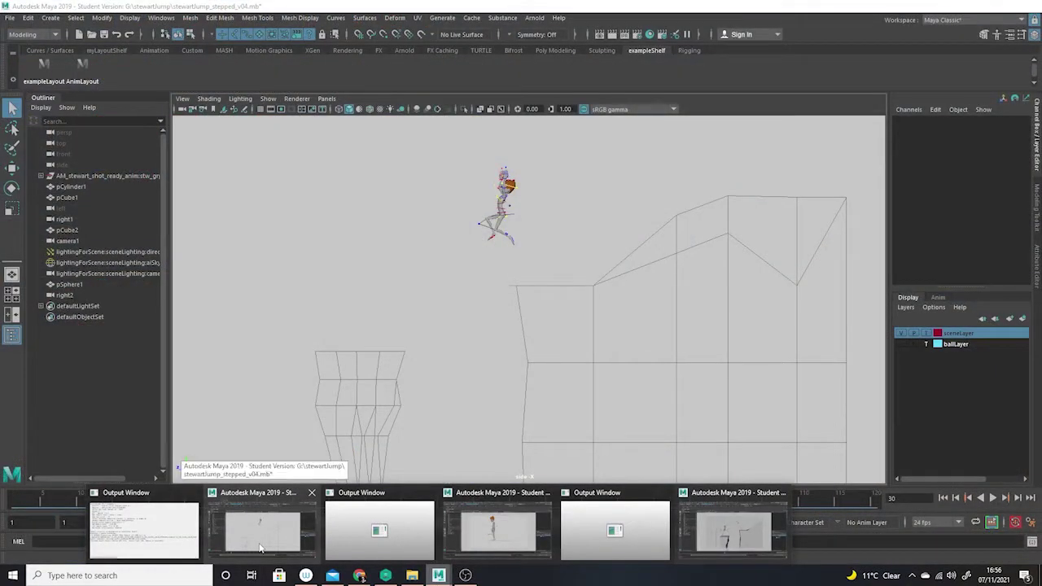
left_click(260, 547)
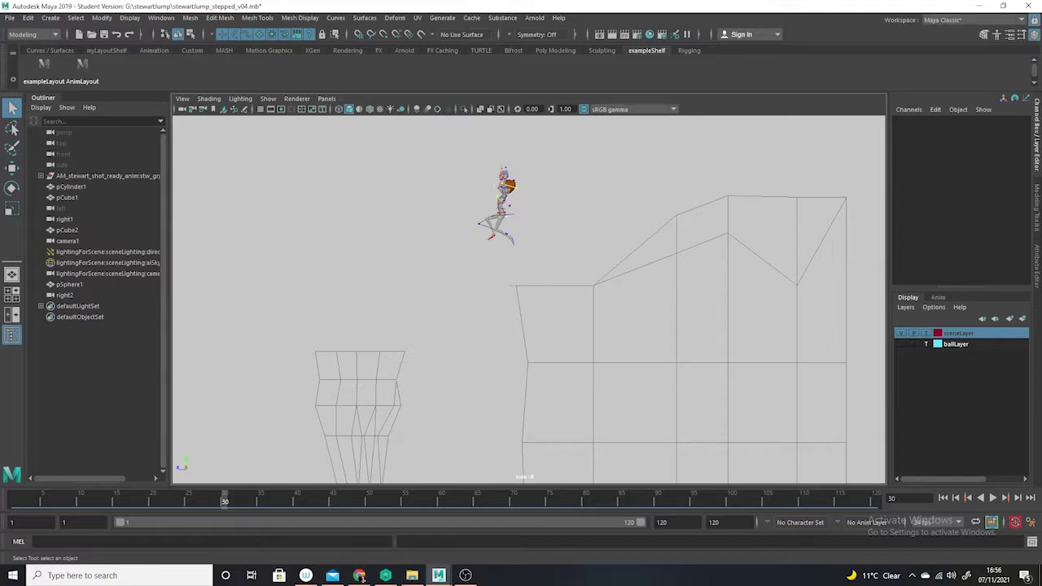
left_click(95, 499)
left_click(993, 498)
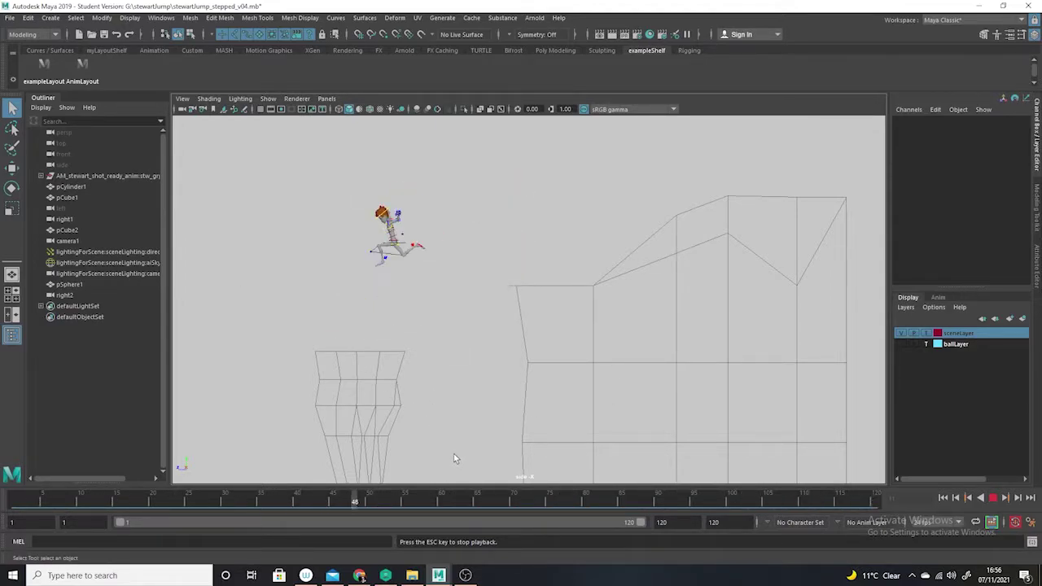
left_click(994, 498)
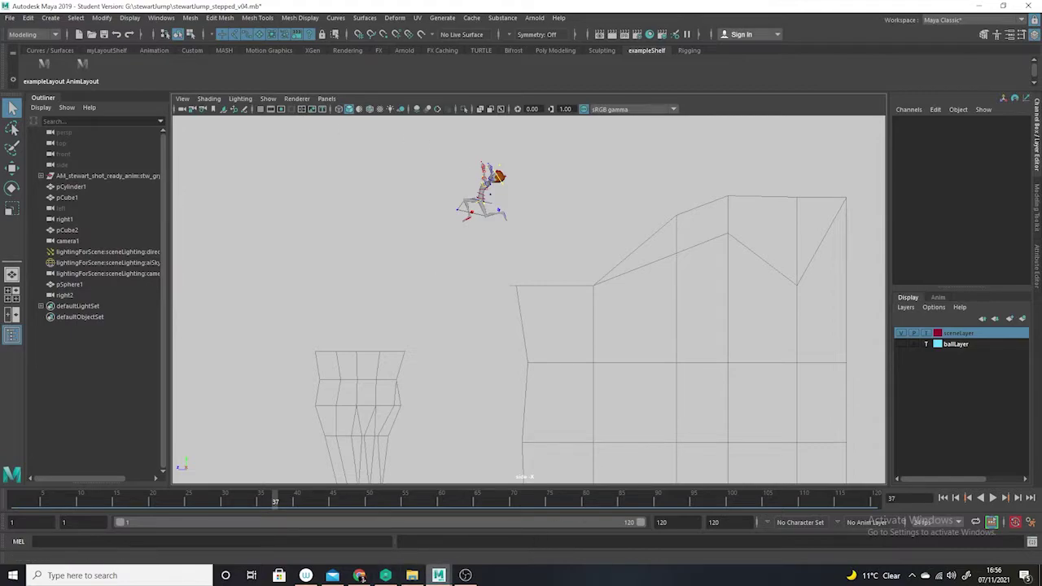
Return to the stewartJump_finesse_v10 scene, hide ballLayer, and play the animation from frame 23.
mouse_move(438, 576)
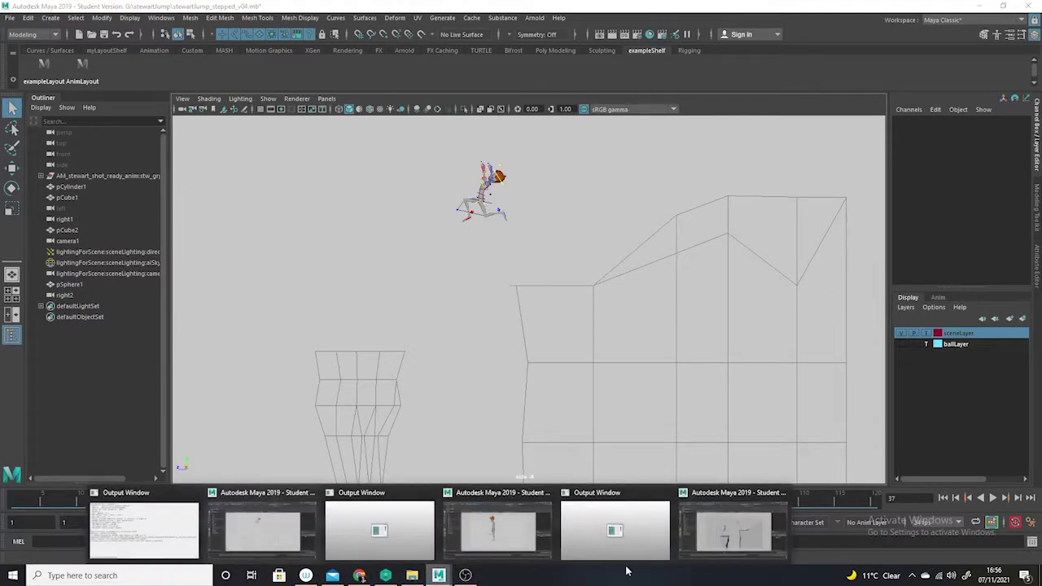
left_click(731, 551)
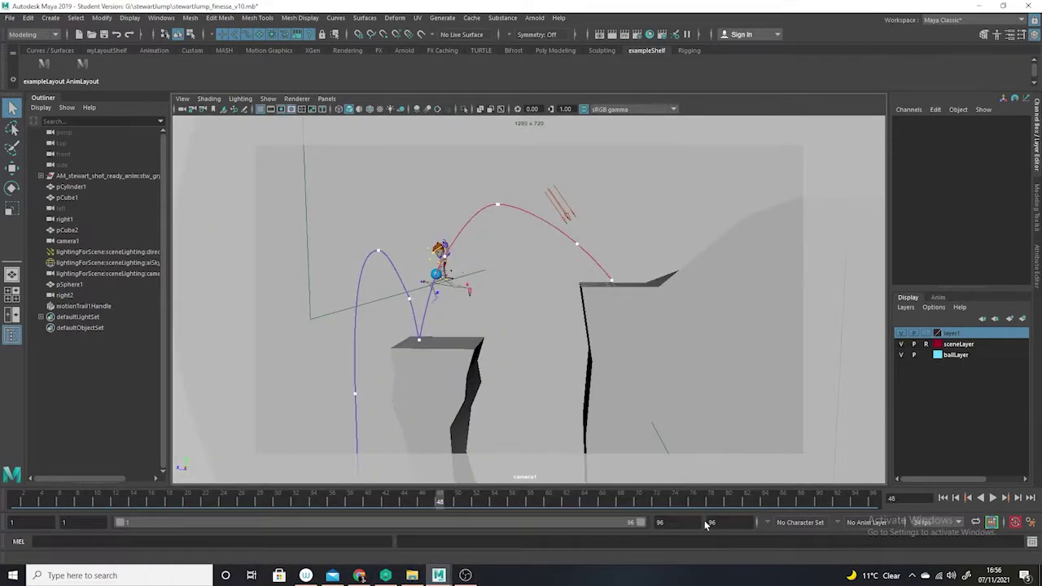
left_click(900, 354)
left_click_drag(455, 501, 214, 500)
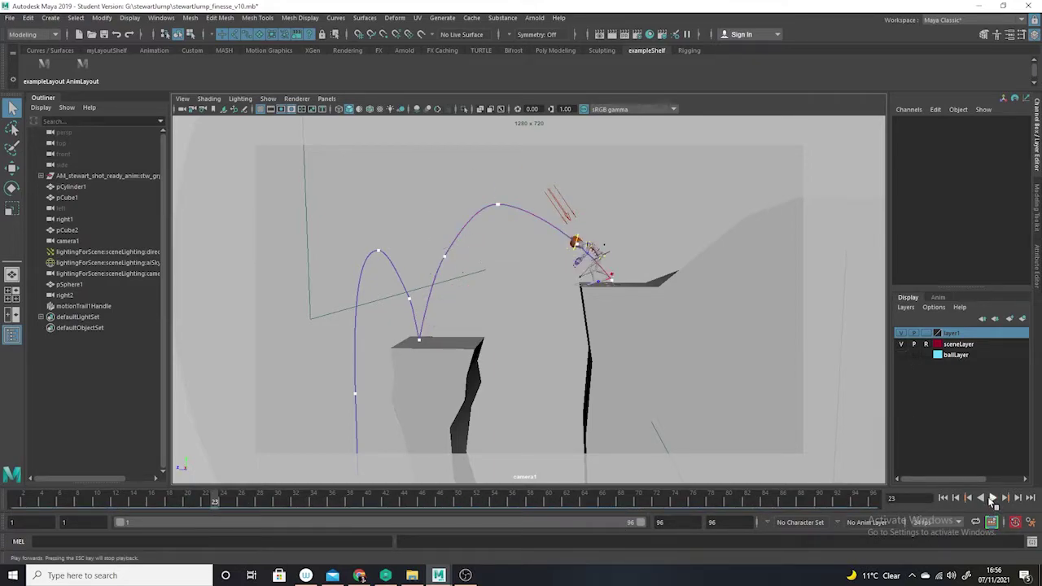
left_click(991, 498)
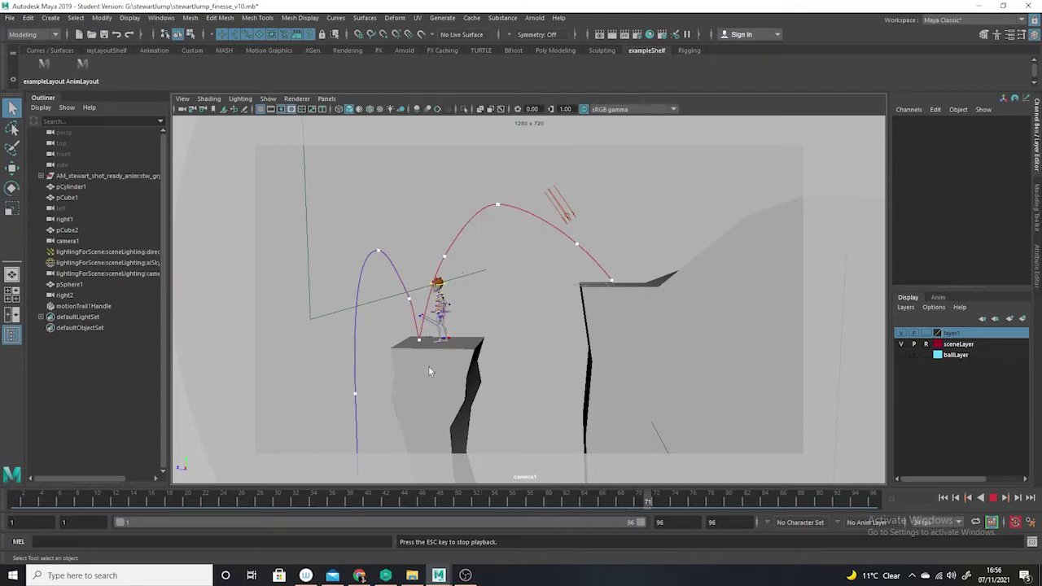
key("Escape")
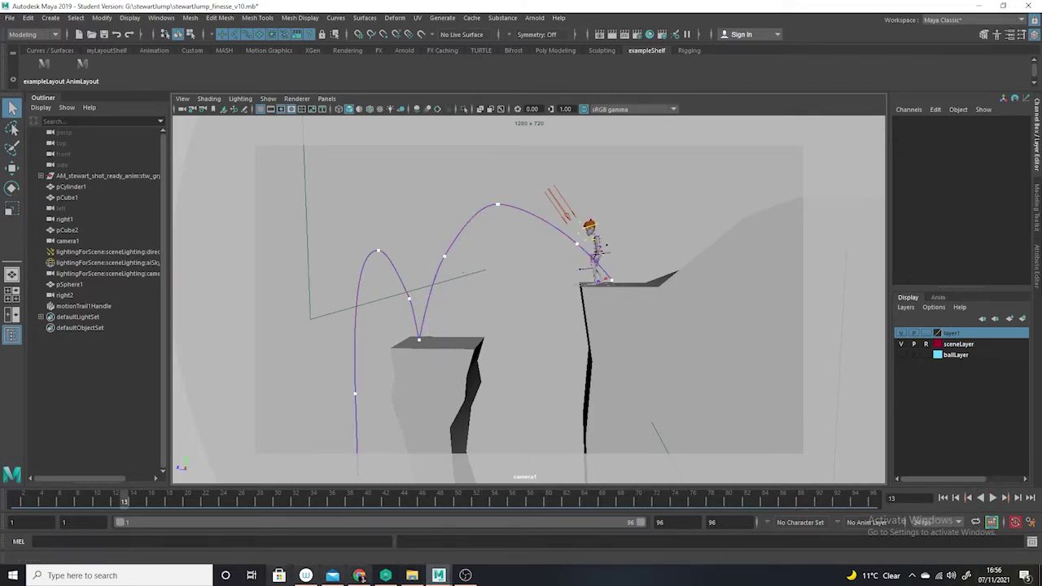
left_click(465, 575)
left_click(1027, 430)
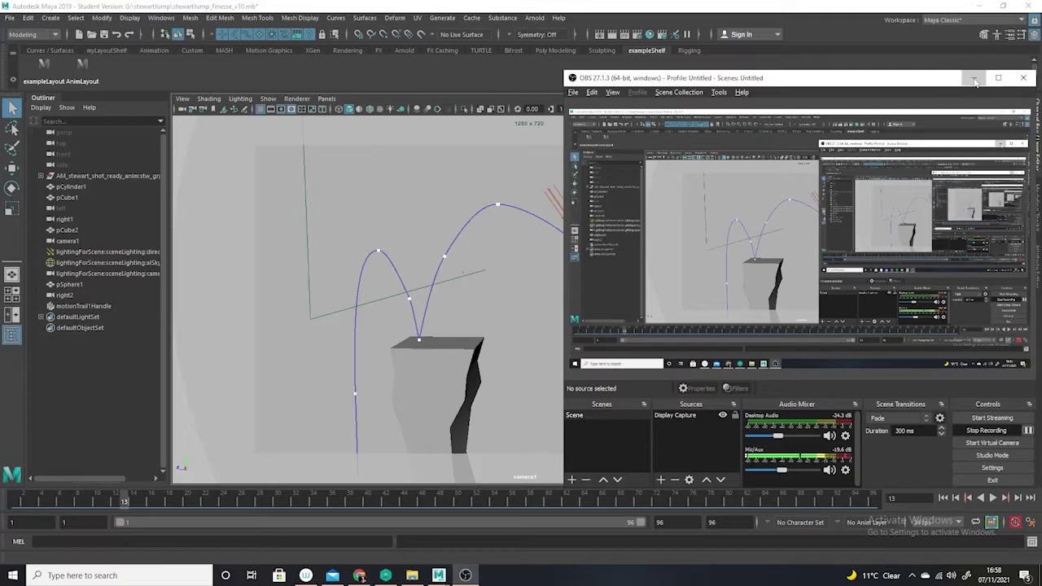
left_click(973, 78)
Switch to the stewartJump_strike a pose_v02 scene and play the existing ball animation.
mouse_move(439, 575)
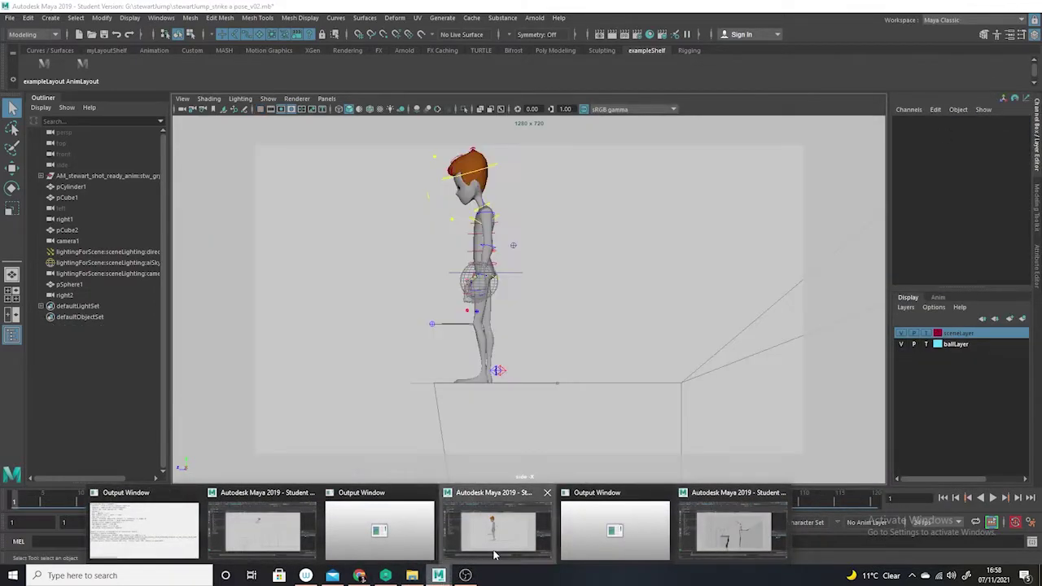
left_click(504, 528)
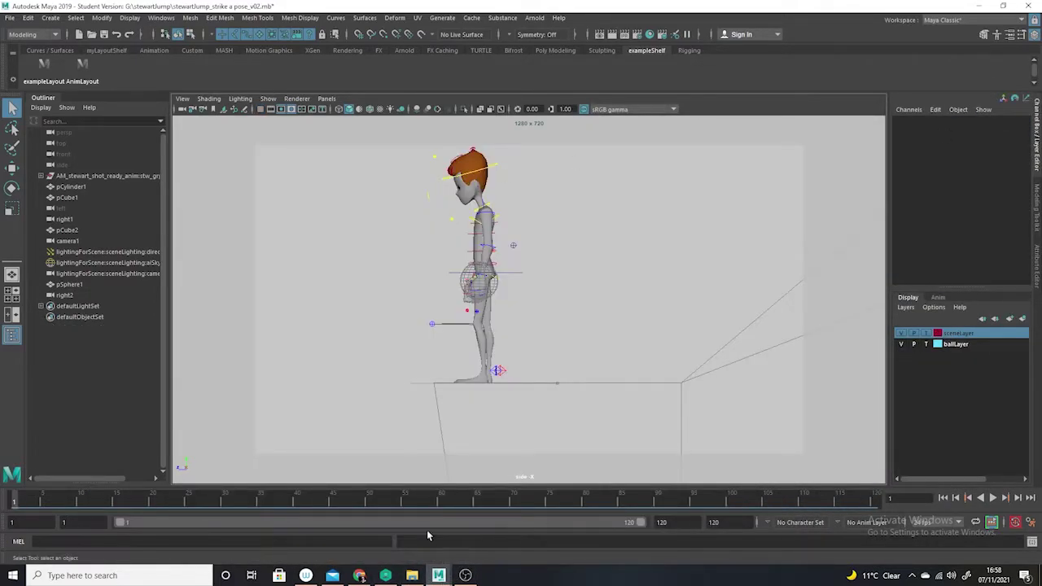
scroll(551, 326, "down", 5)
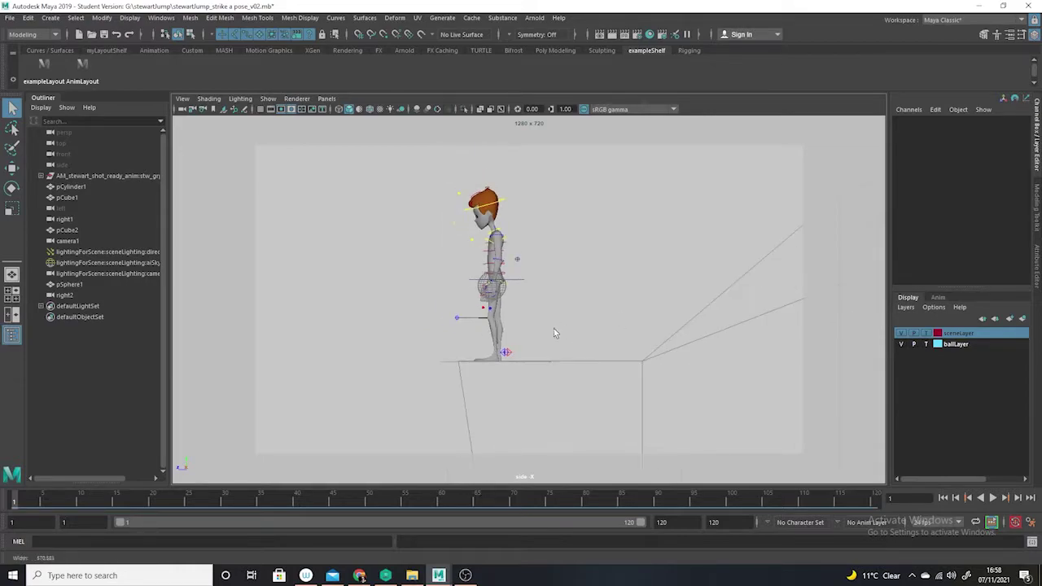
middle_click_drag(530, 326, 662, 341, "alt")
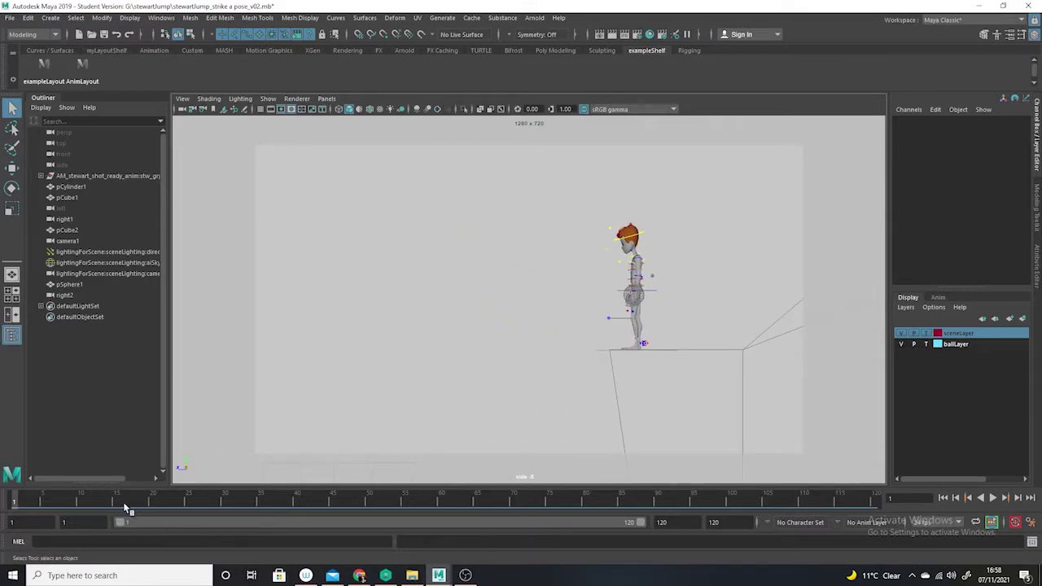
key("alt+v")
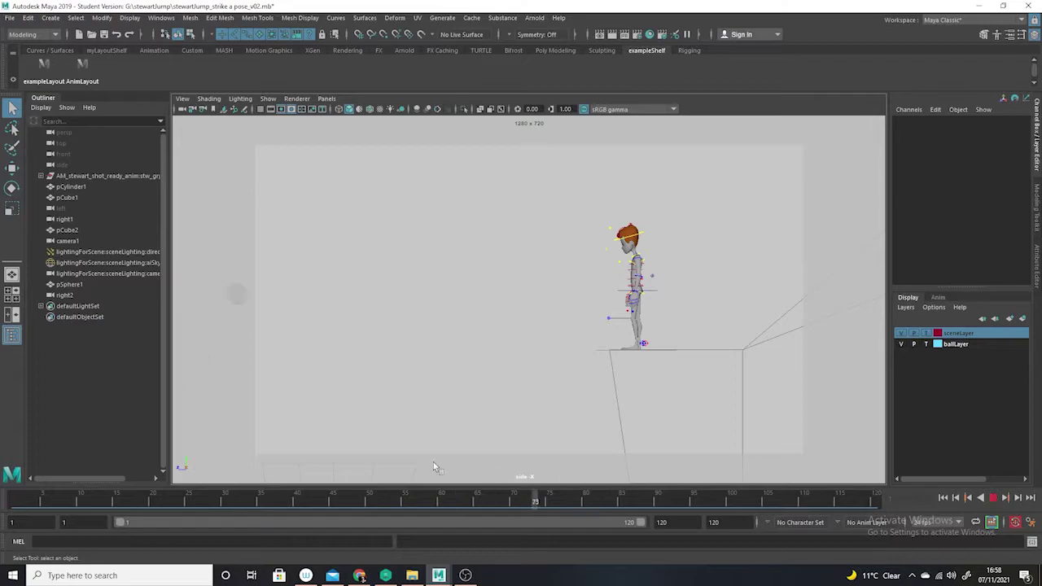
key("alt+v")
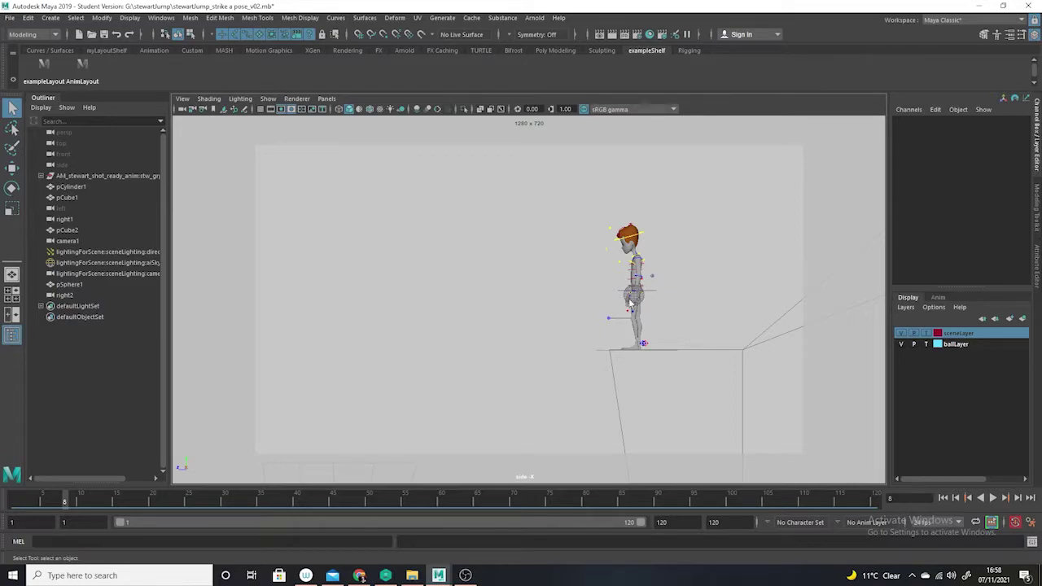
Go to frame 11 and look at the character through the persp camera.
left_click(86, 502)
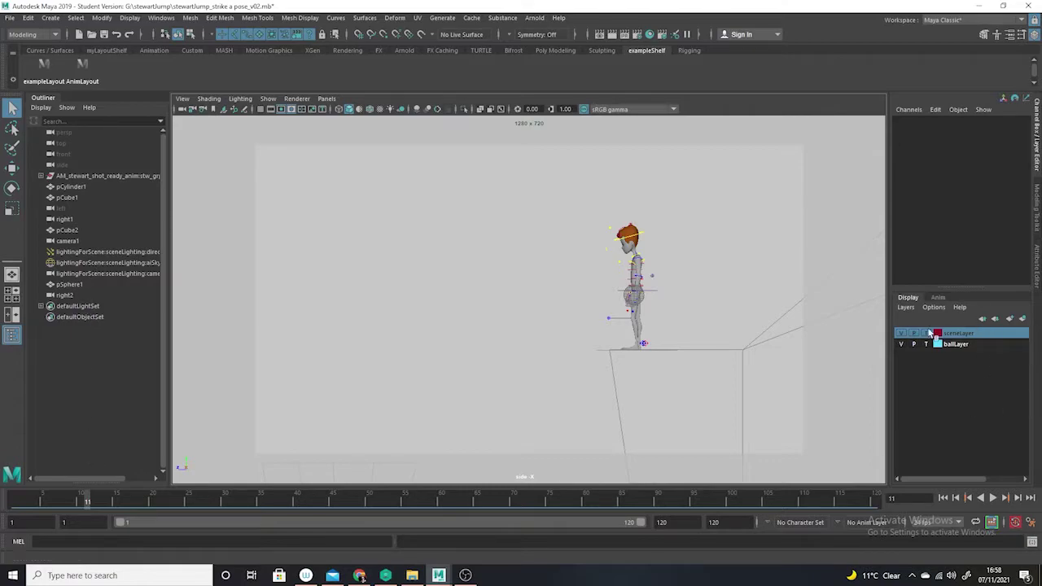
left_click(326, 98)
mouse_move(356, 110)
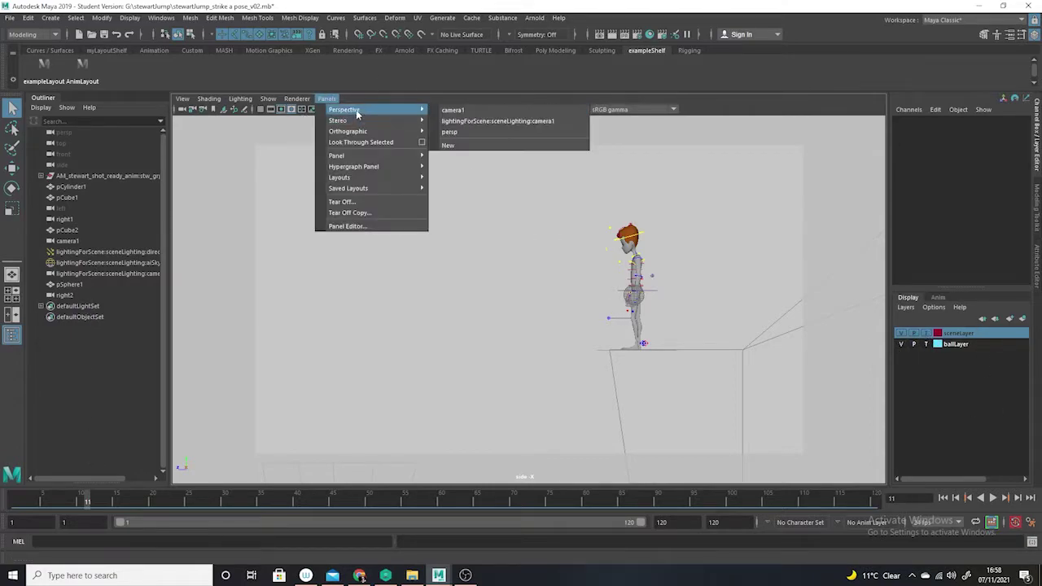
left_click(480, 131)
left_click_drag(587, 375, 470, 371, "alt")
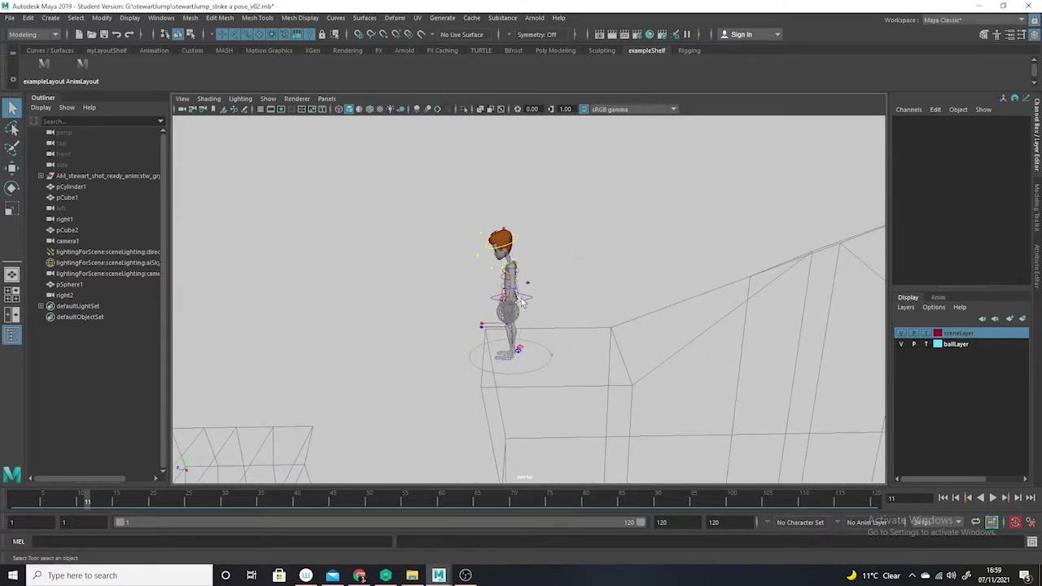
left_click_drag(518, 330, 521, 308, "alt")
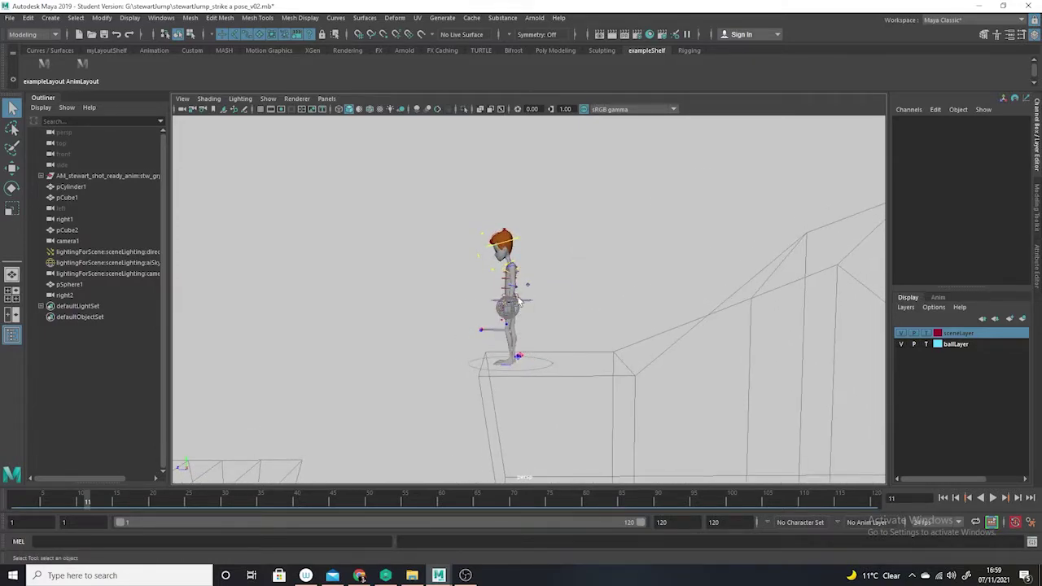
Select pSphere1 and apply the AnimLayout arrangement to show two viewports above the Graph Editor.
left_click(525, 306)
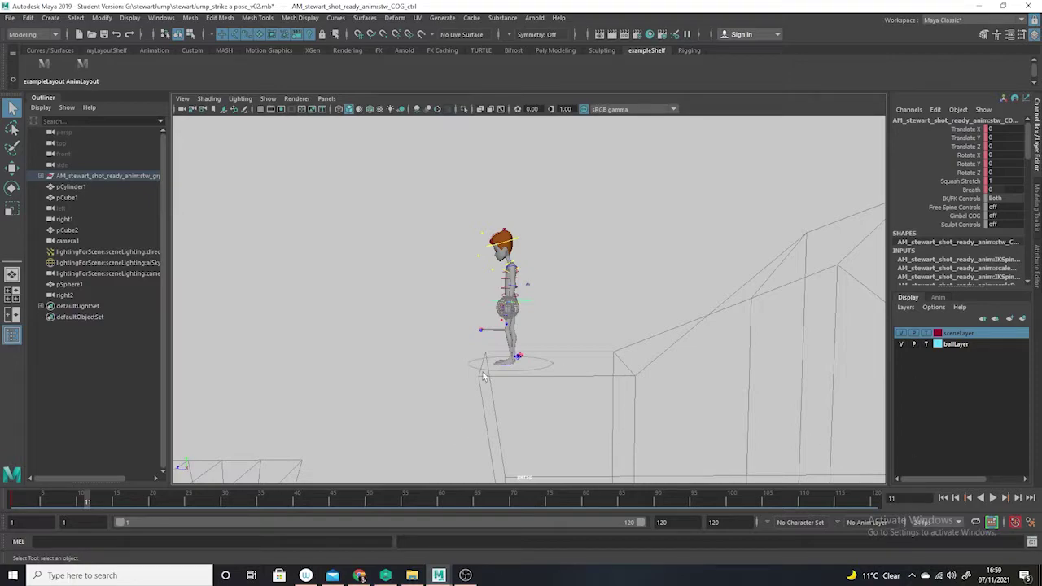
left_click(71, 285)
scroll(593, 413, "down", 1)
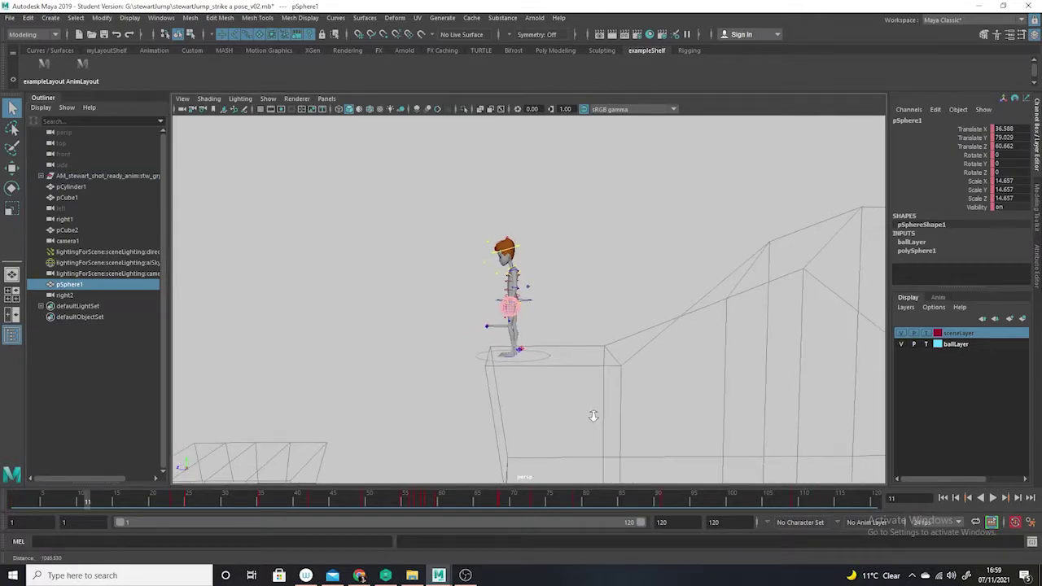
left_click(327, 100)
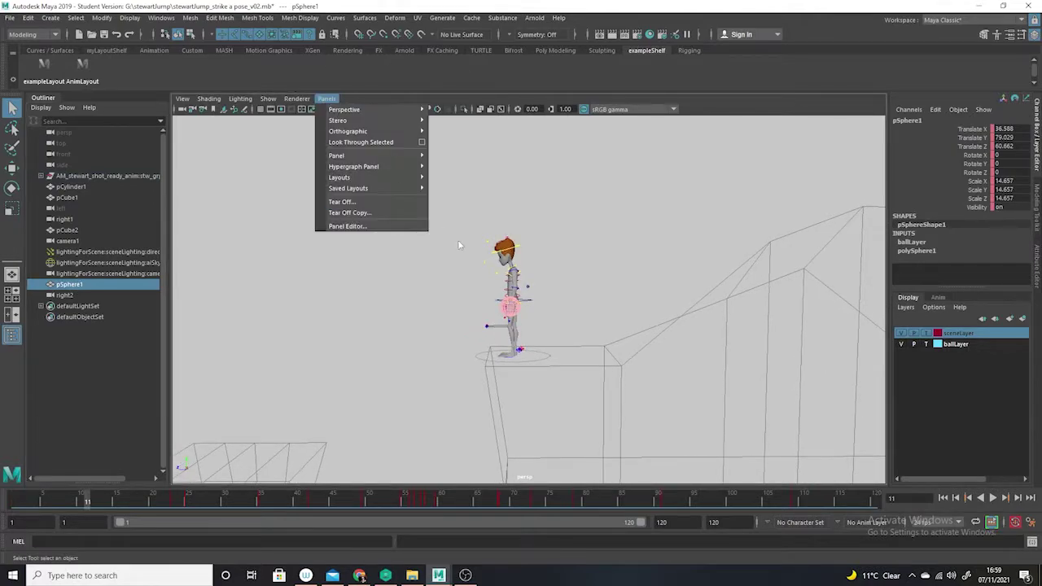
left_click(183, 99)
left_click(79, 67)
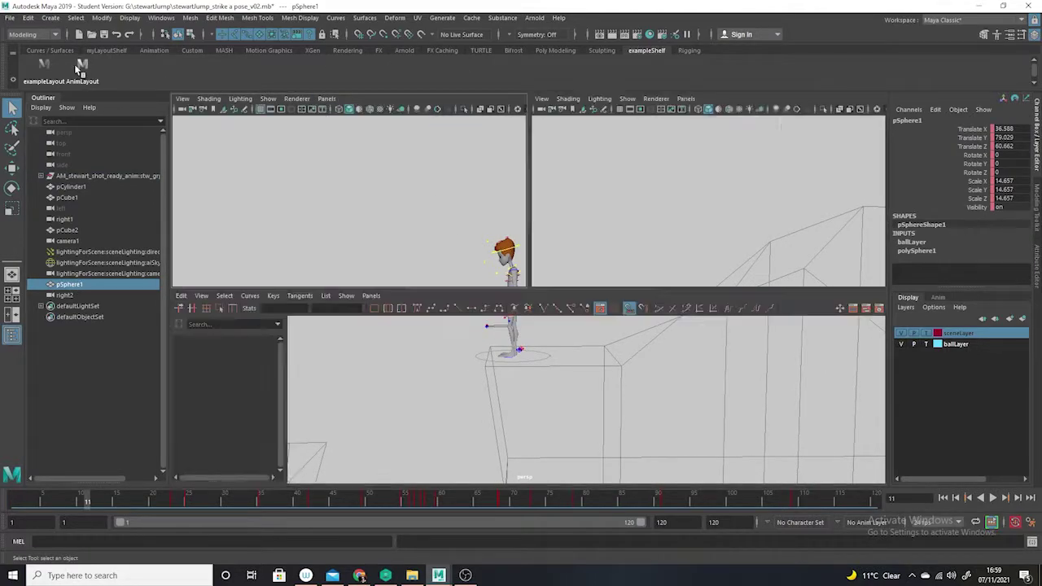
Delete all existing animation keys of pSphere1 in the Graph Editor.
right_click_drag(597, 388, 656, 436, "alt")
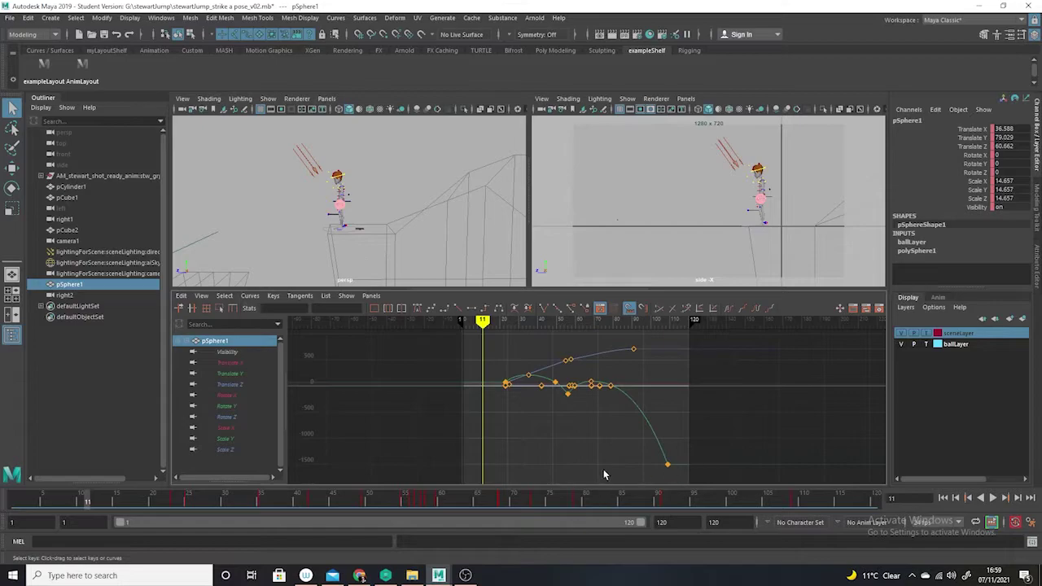
left_click_drag(737, 335, 446, 516)
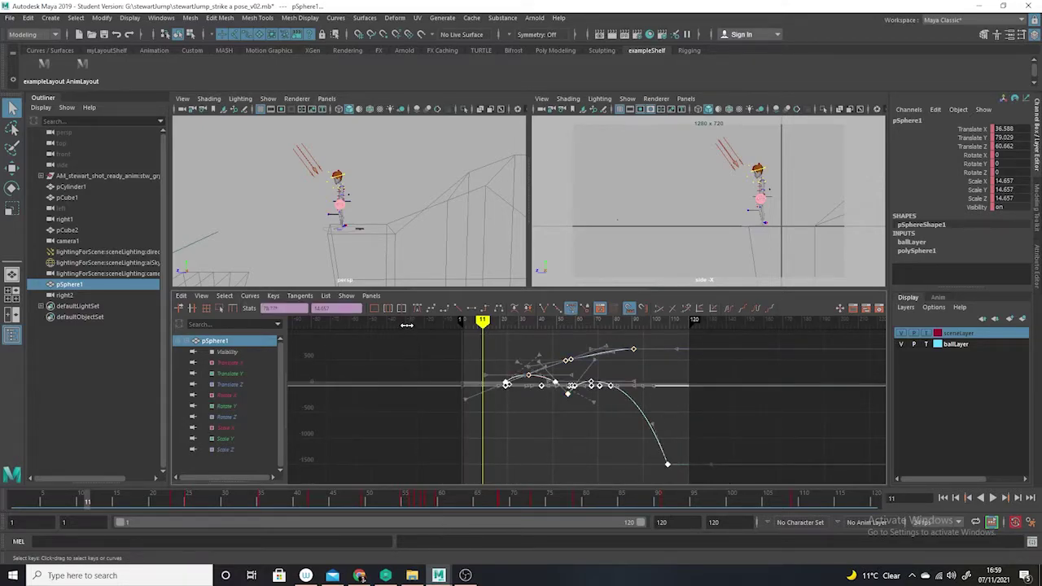
key("Delete")
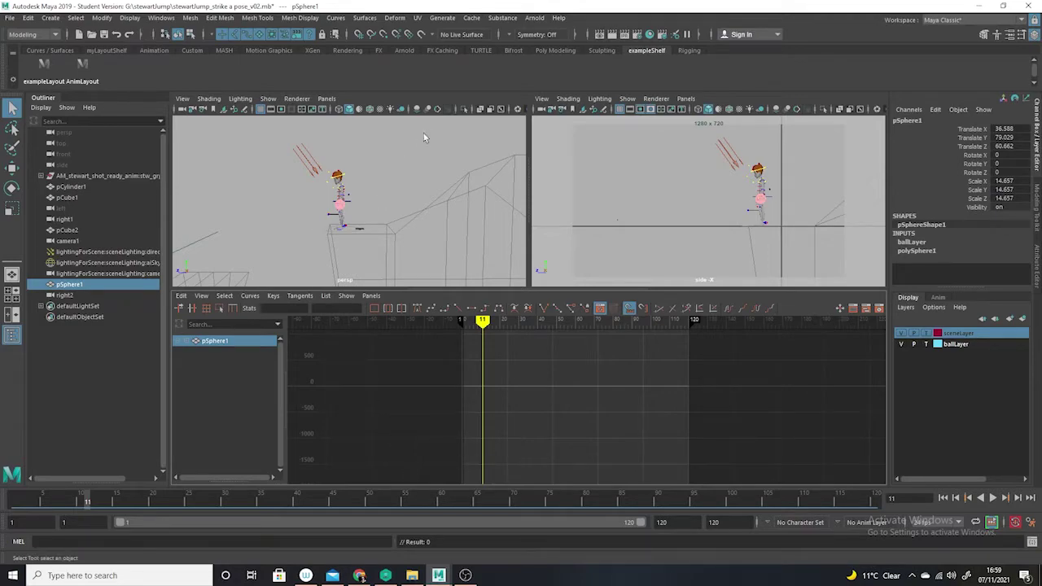
Set a key on all pSphere1 channels at frame 11 and isolate its Translate Z curve.
right_click_drag(364, 198, 402, 263, "alt")
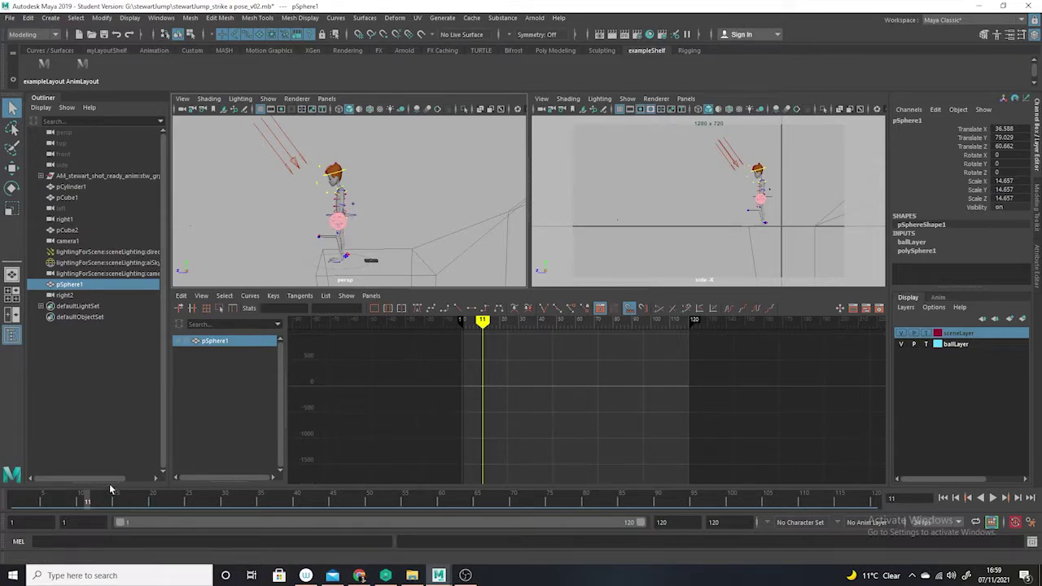
key("s")
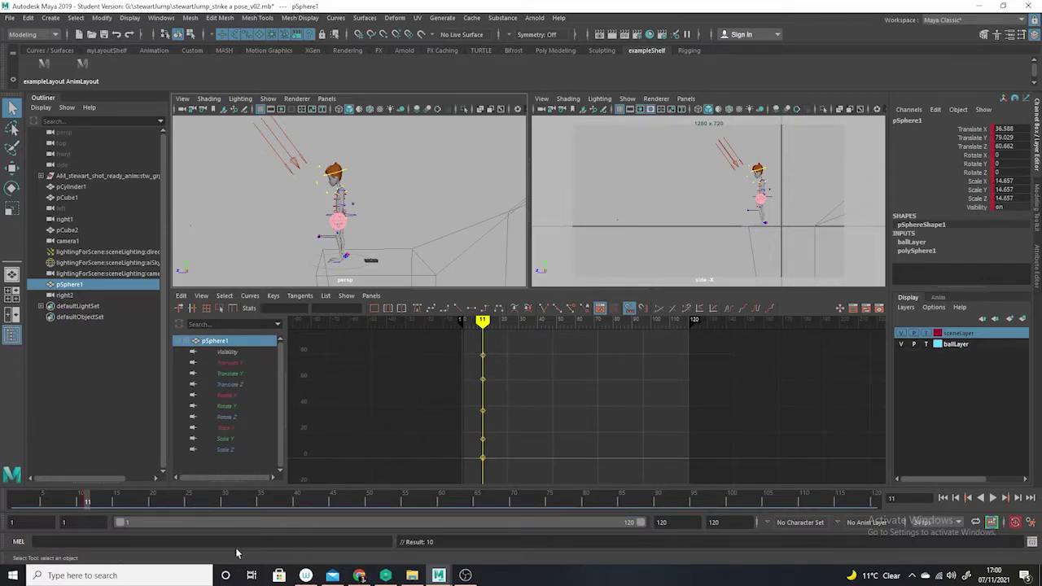
left_click(238, 384)
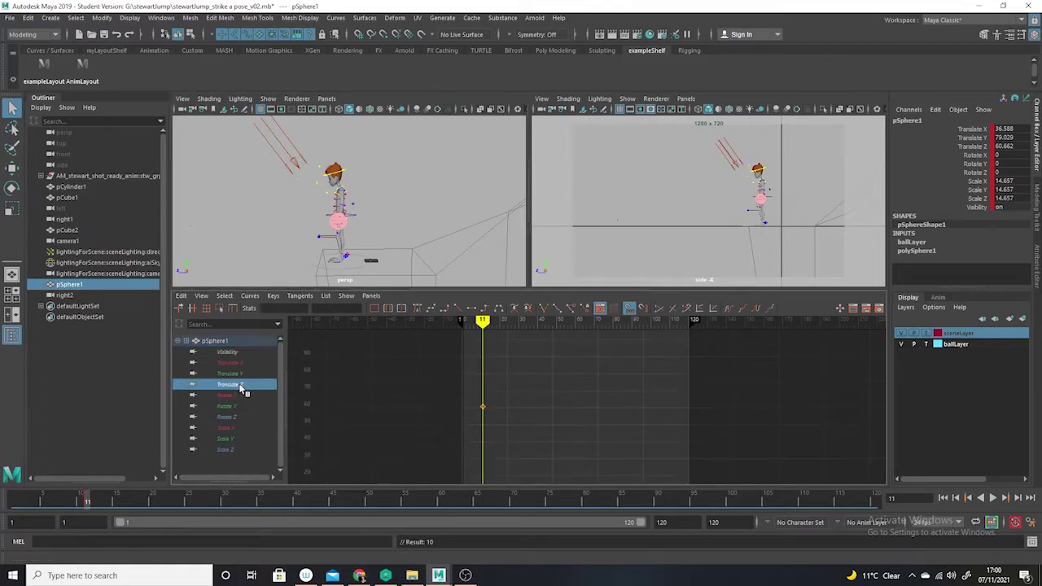
Set ballLayer to reference display and move pSphere1 along Z to about 716 at frame 60.
left_click(12, 166)
left_click(926, 343)
left_click_drag(453, 251, 481, 217, "alt")
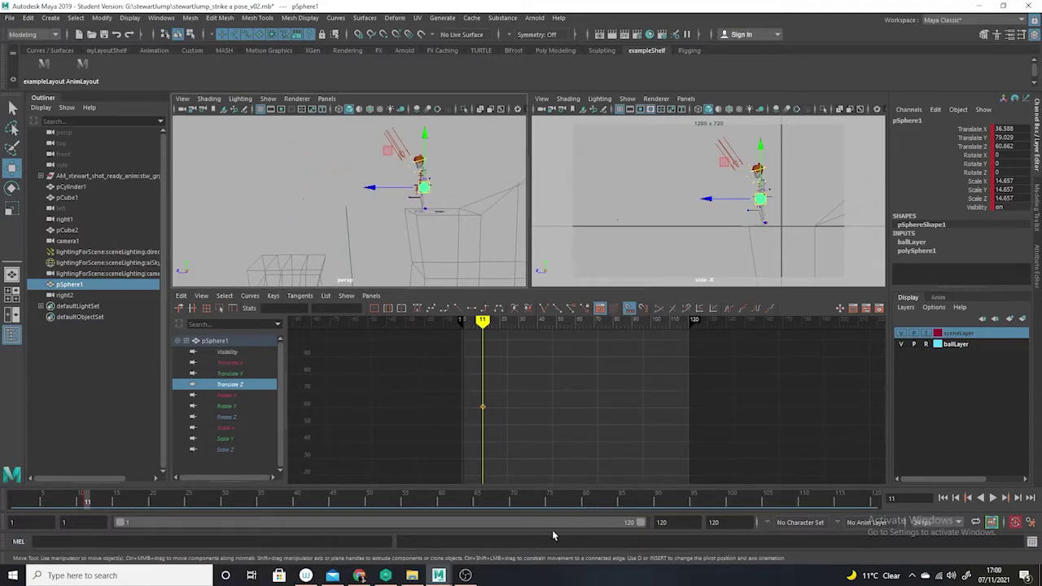
left_click(441, 499)
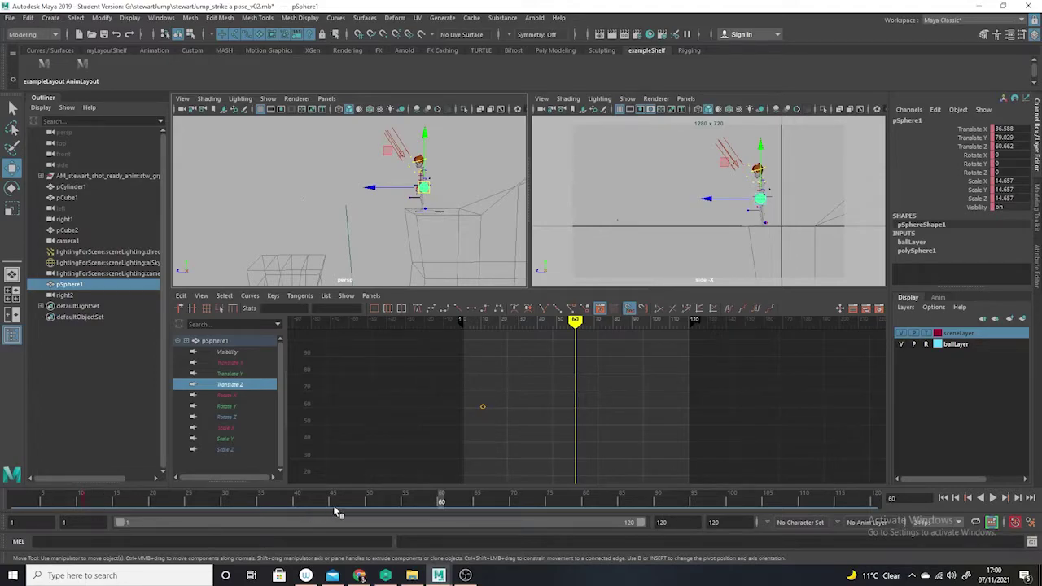
left_click_drag(371, 188, 170, 216)
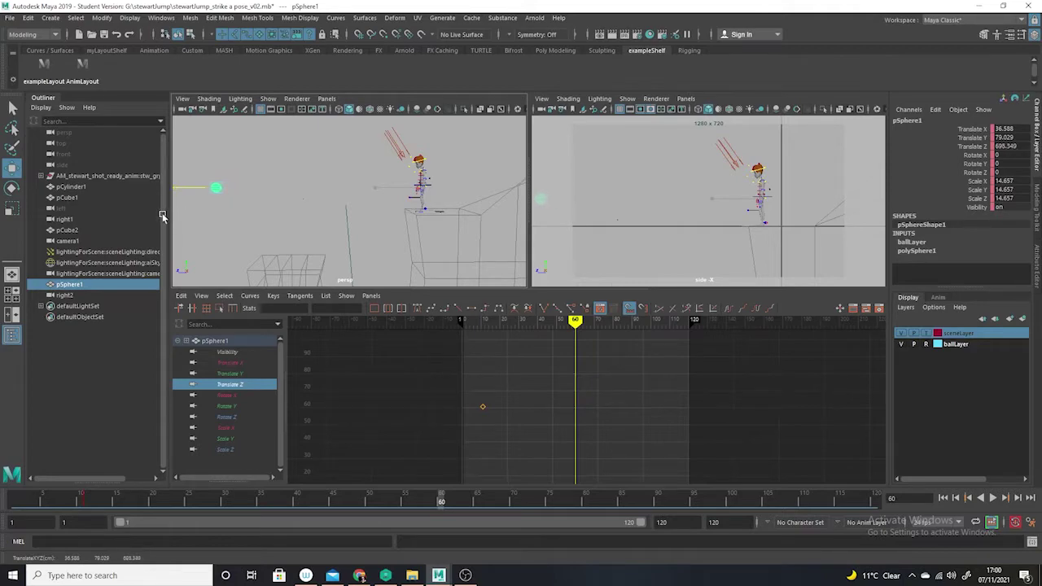
right_click_drag(621, 462, 590, 463, "alt+shift")
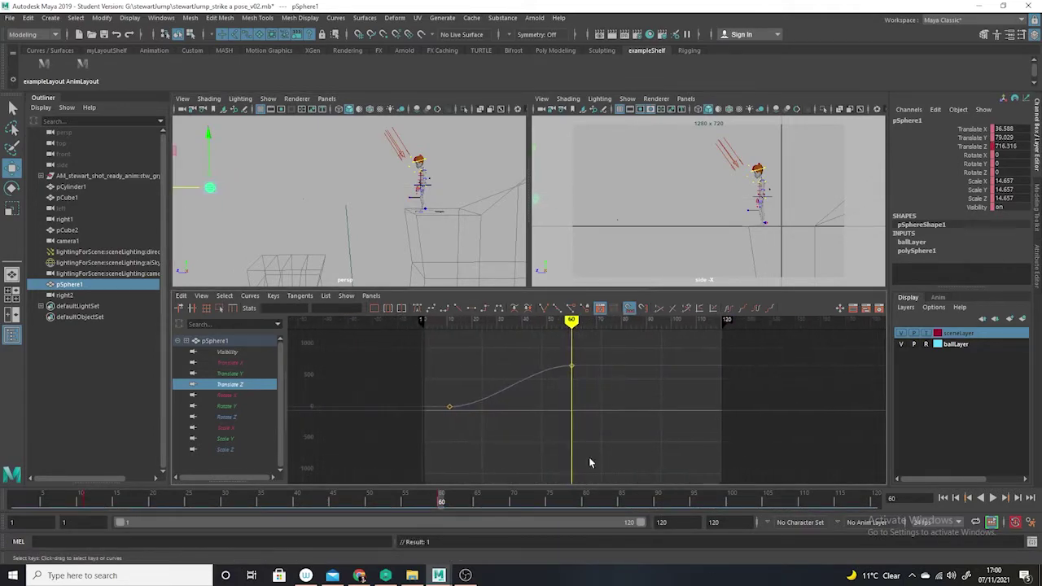
Tilt the Translate Z curve's outgoing tangent upward at frame 11 for a faster start and play the animation from frame 1.
middle_click_drag(591, 463, 769, 491, "alt")
left_click_drag(643, 405, 620, 505)
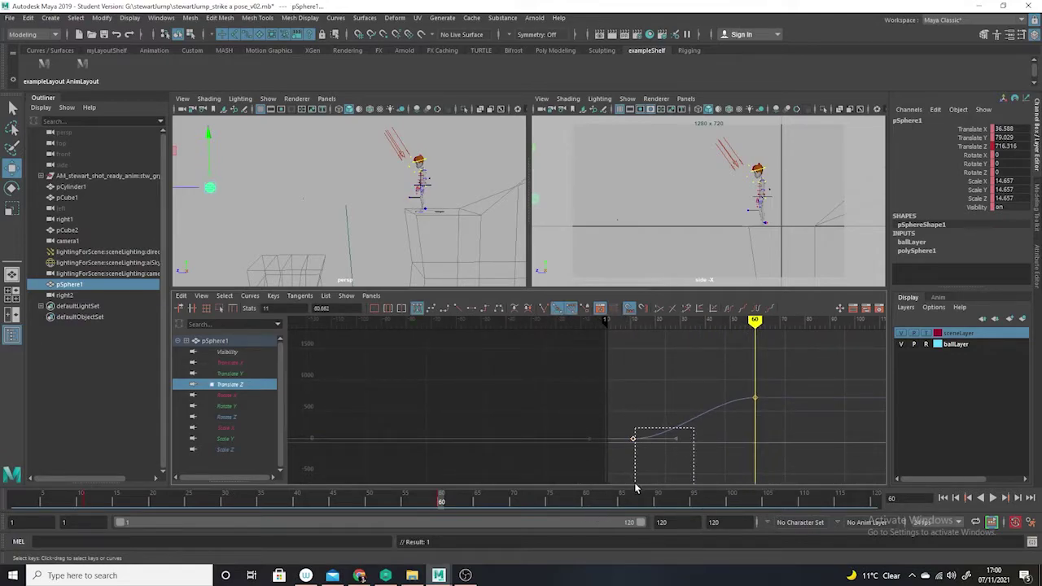
middle_click_drag(671, 470, 674, 432)
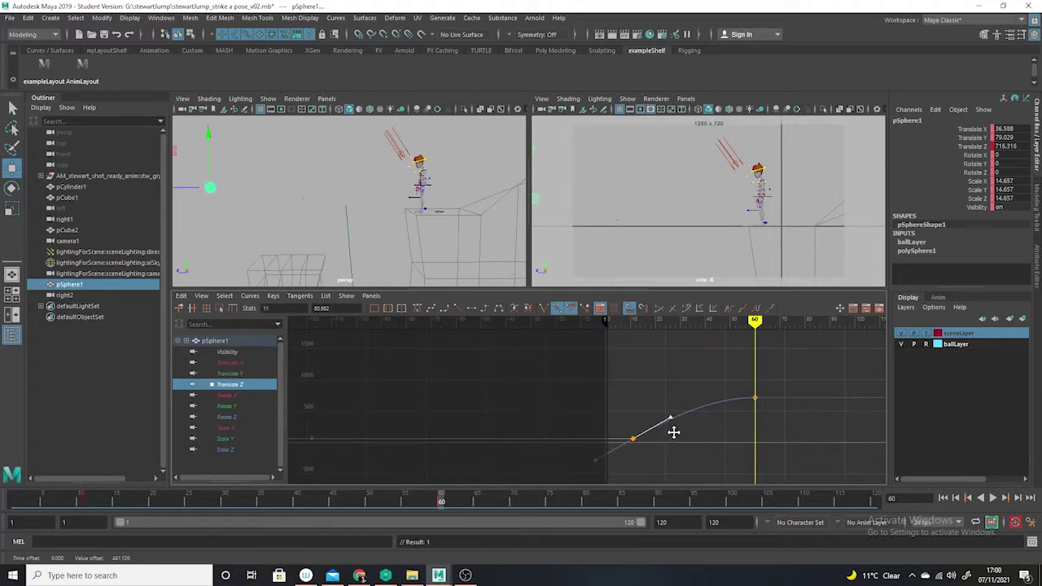
left_click(786, 382)
left_click(755, 398)
left_click_drag(378, 496, 12, 501)
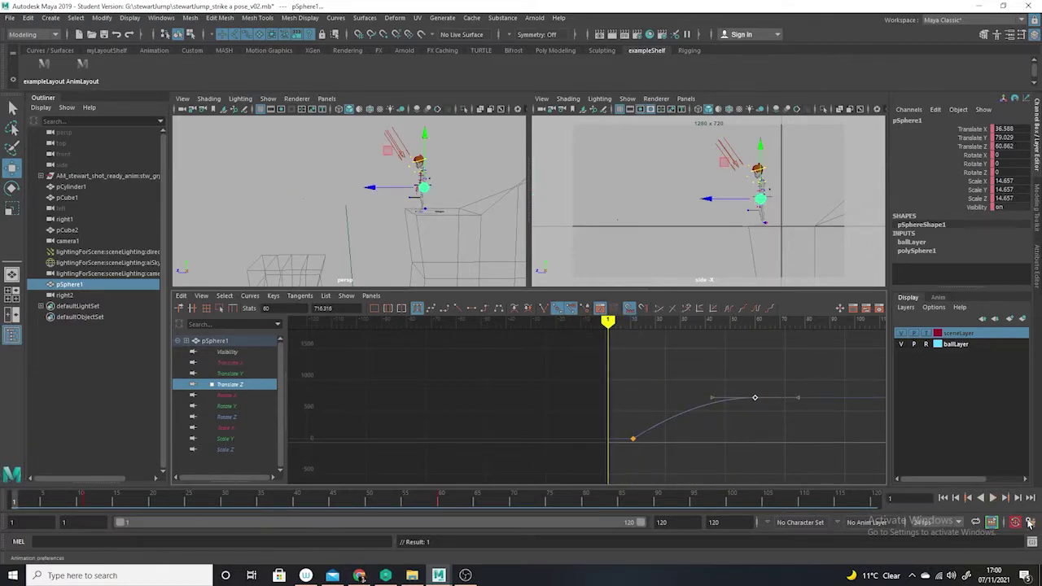
left_click(992, 497)
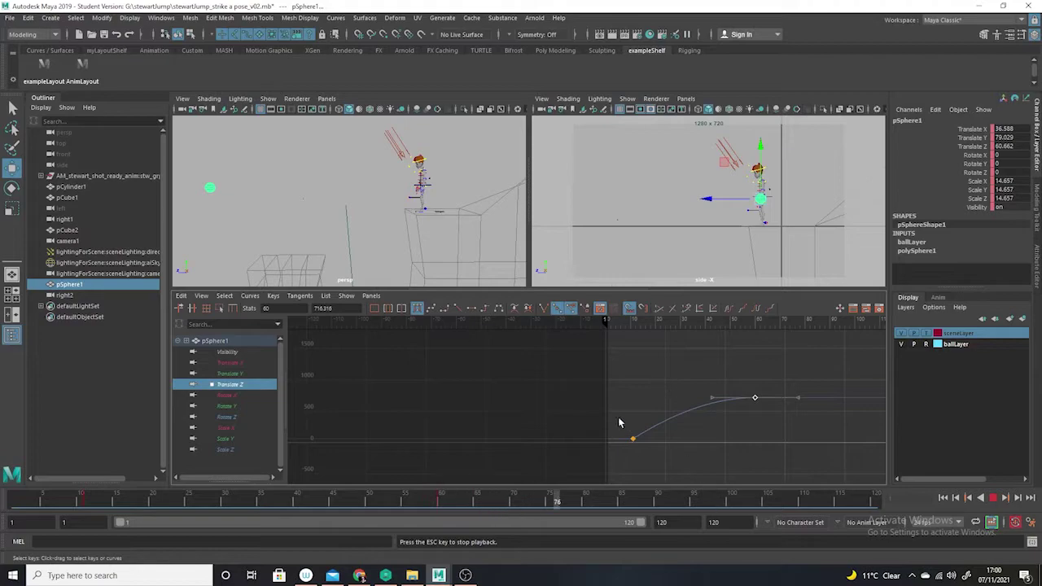
Shift the last Translate Z key to about frame 69 to slow the ball's forward travel, and stop playback.
left_click_drag(688, 389, 625, 446)
left_click_drag(799, 370, 757, 426)
left_click(755, 397)
middle_click_drag(757, 416, 781, 419, "shift")
left_click_drag(602, 432, 651, 481)
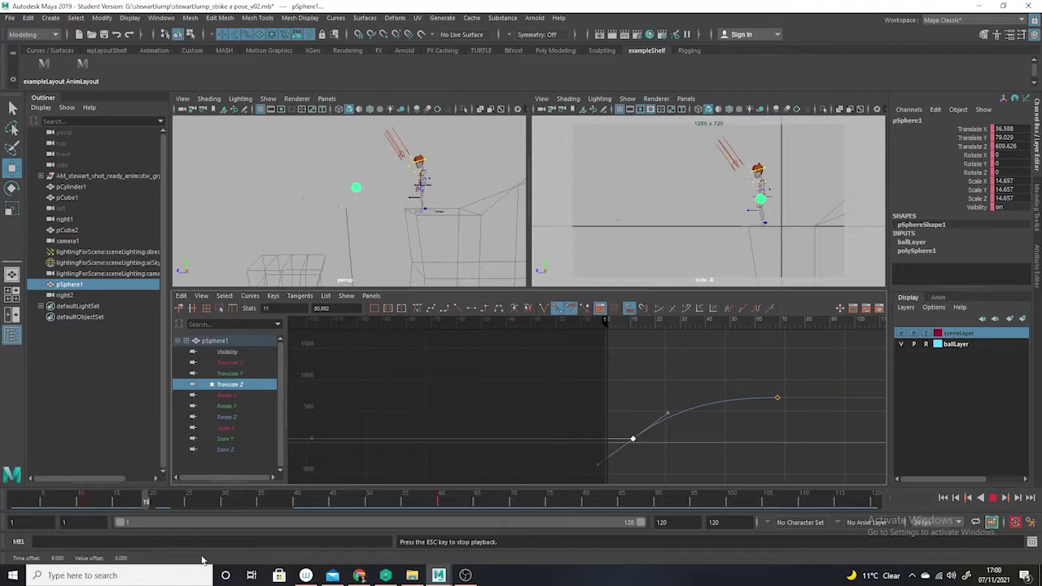
key("Escape")
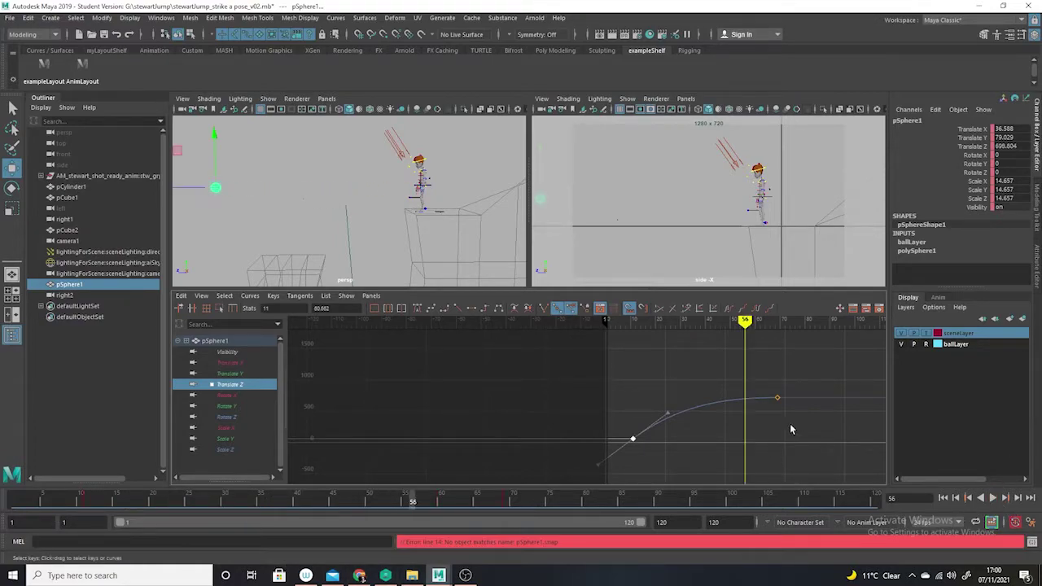
Go to frame 11 and isolate the Translate Y curve of pSphere1.
left_click(88, 502)
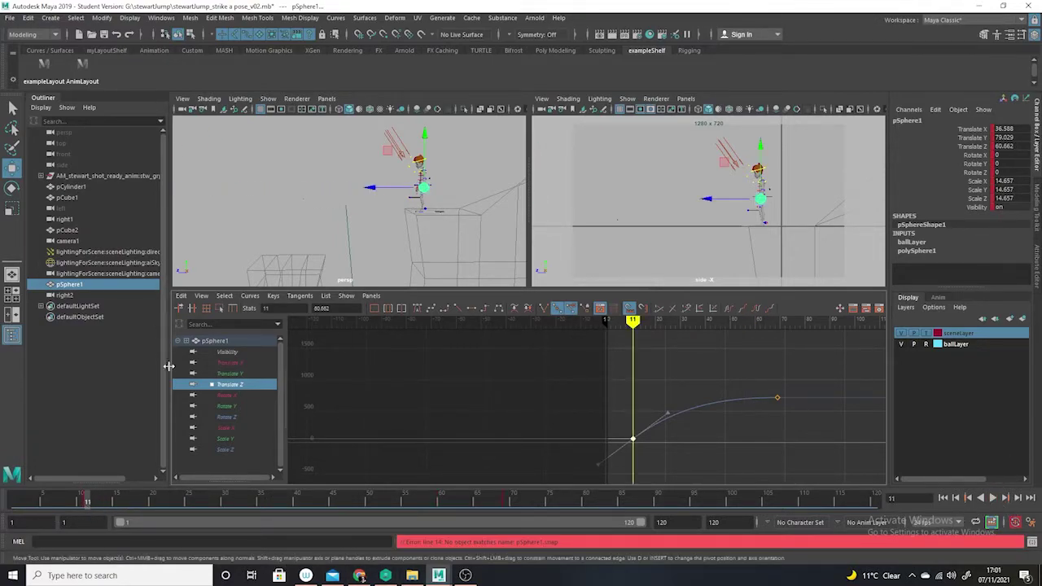
right_click(232, 378)
left_click(230, 373)
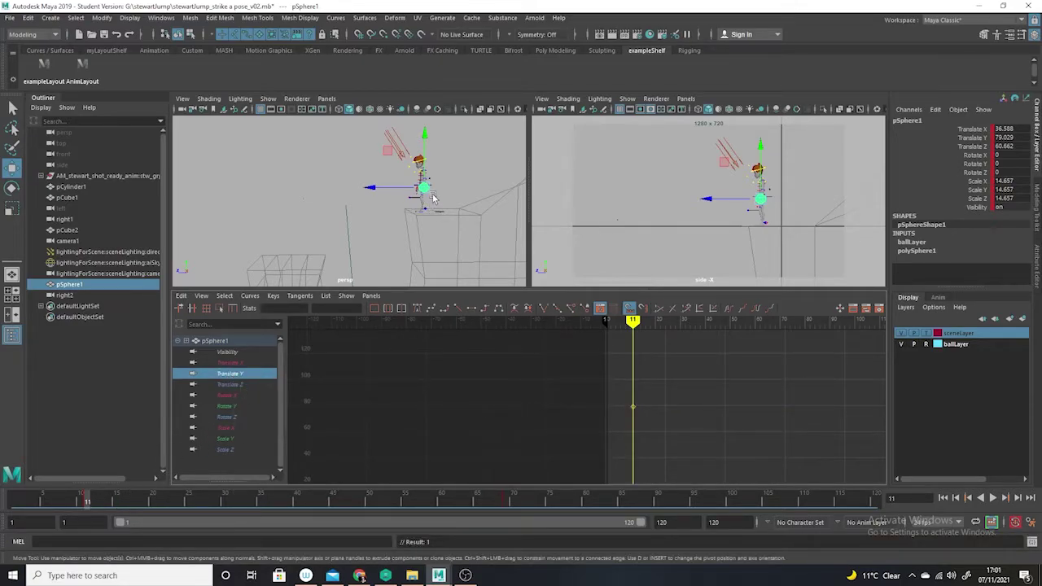
middle_click_drag(765, 193, 777, 233, "alt")
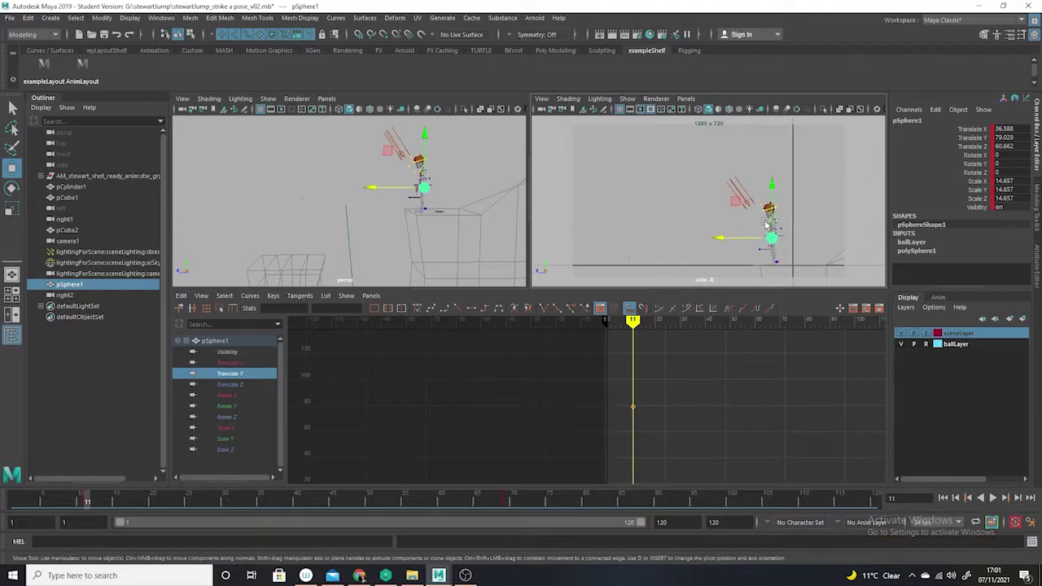
Key the peak of the jump at frame 24 by raising pSphere1 to a Translate Y of about 182.
mouse_move(124, 500)
left_mouse_down()
mouse_move(106, 498)
mouse_move(189, 502)
left_mouse_up()
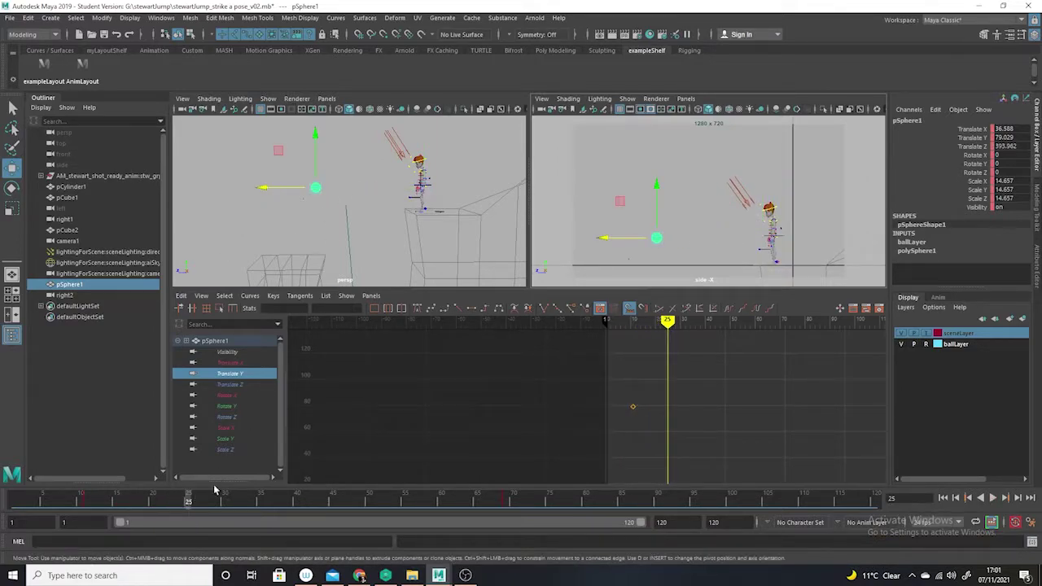
left_click_drag(189, 505, 180, 505)
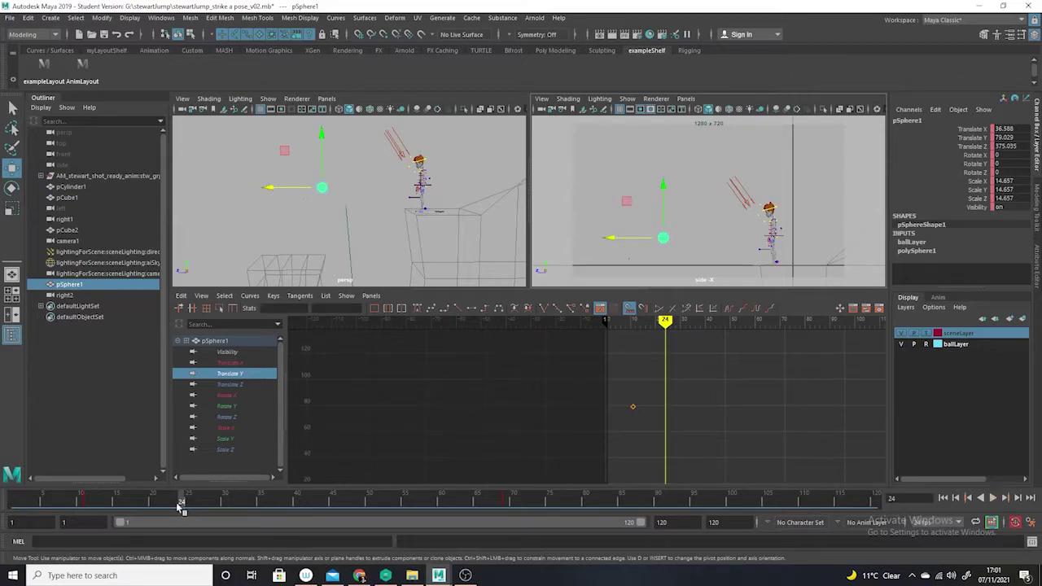
left_click_drag(323, 136, 323, 83)
key("s")
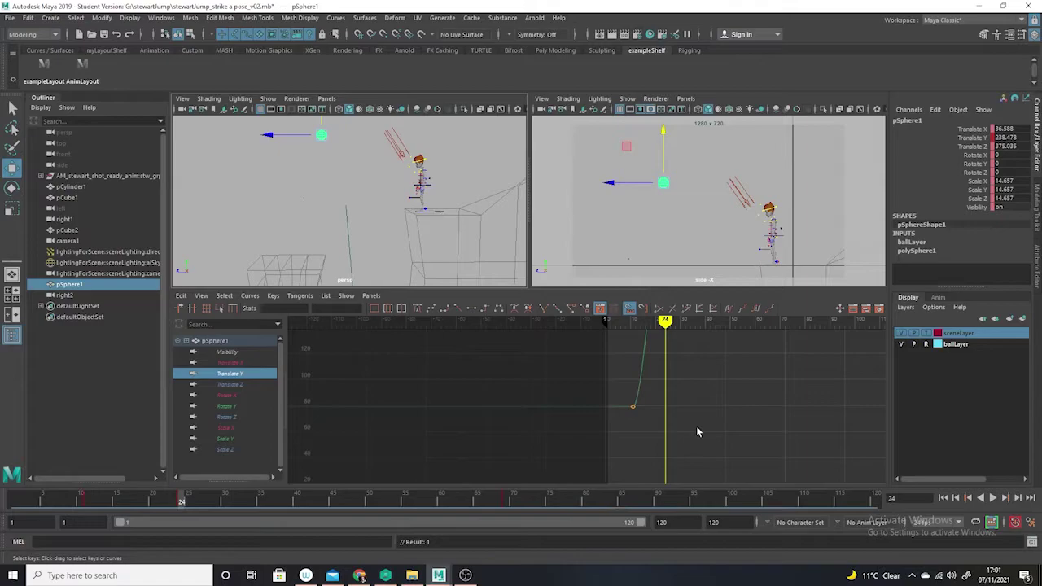
left_click_drag(323, 122, 323, 141)
key("a")
key("f")
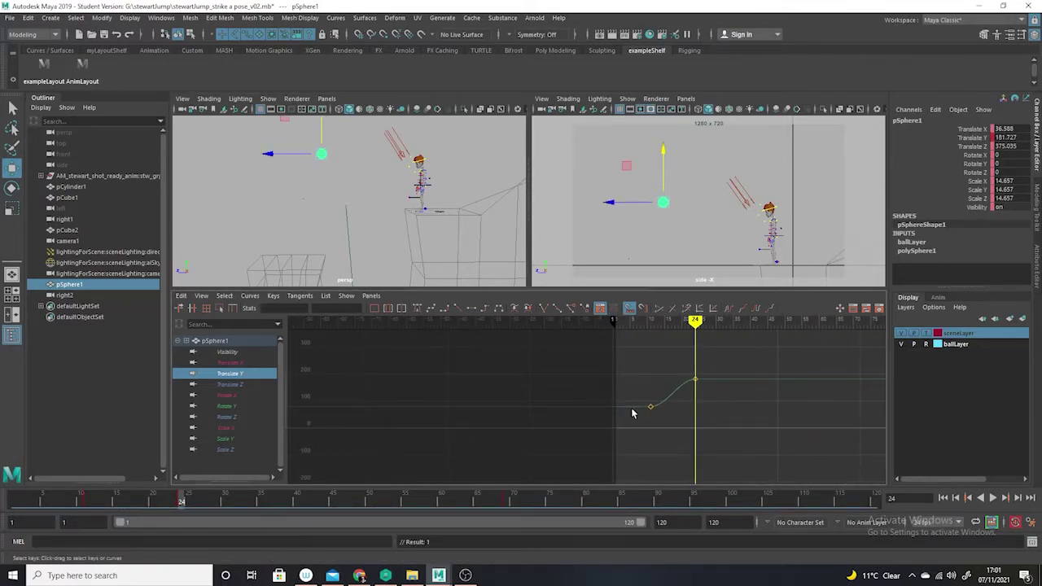
Tilt the Translate Y tangent at frame 11 upward so the ball rises quickly and eases into the peak.
left_click_drag(637, 389, 688, 416)
middle_click_drag(695, 444, 698, 393)
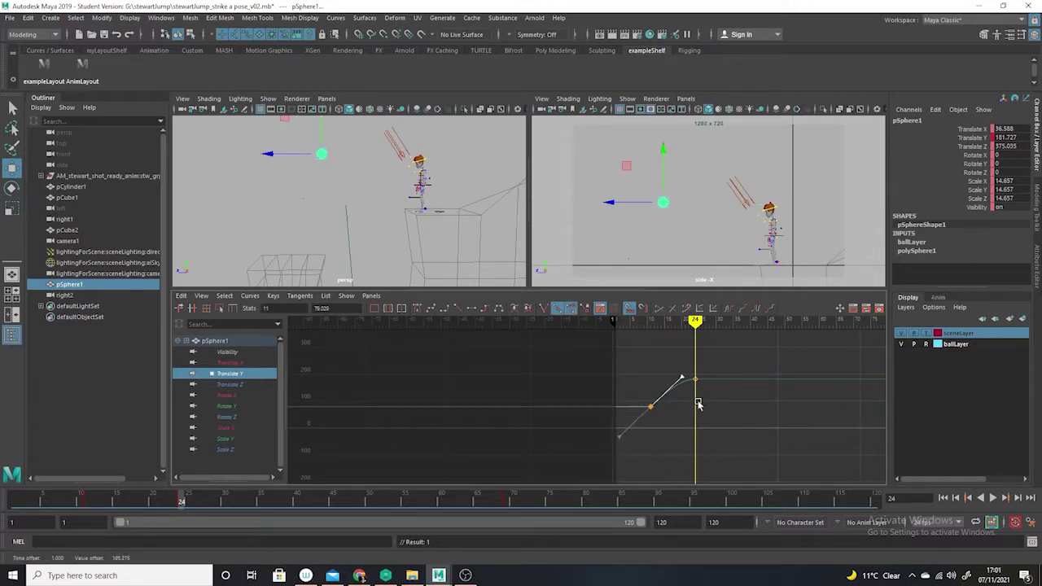
left_click(526, 449)
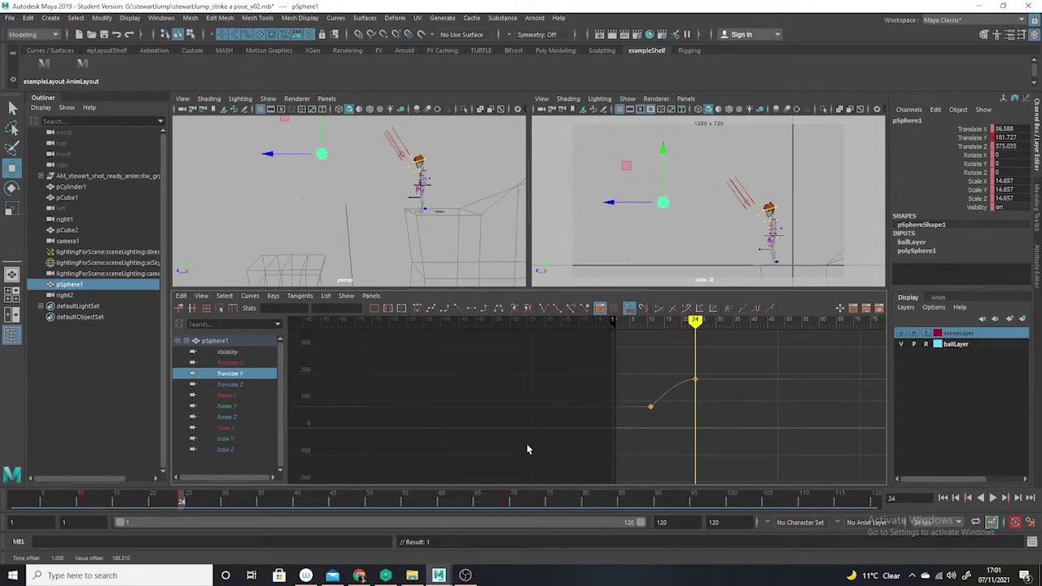
Key the landing at frame 34 by lowering pSphere1 to a Translate Y of about -147 on the lower platform.
left_click_drag(185, 505, 288, 519)
left_click(186, 503)
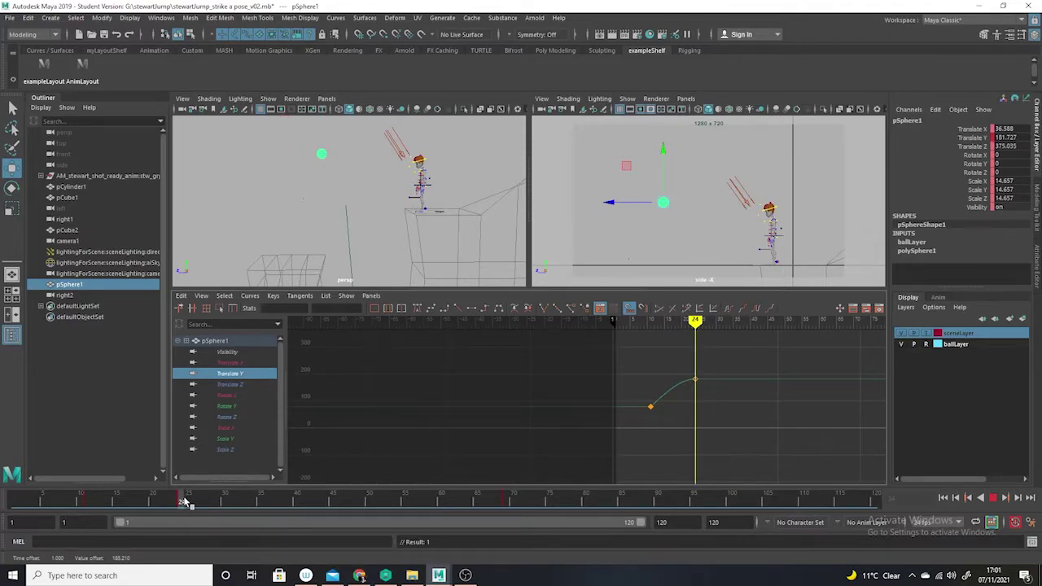
left_click_drag(186, 502, 282, 507)
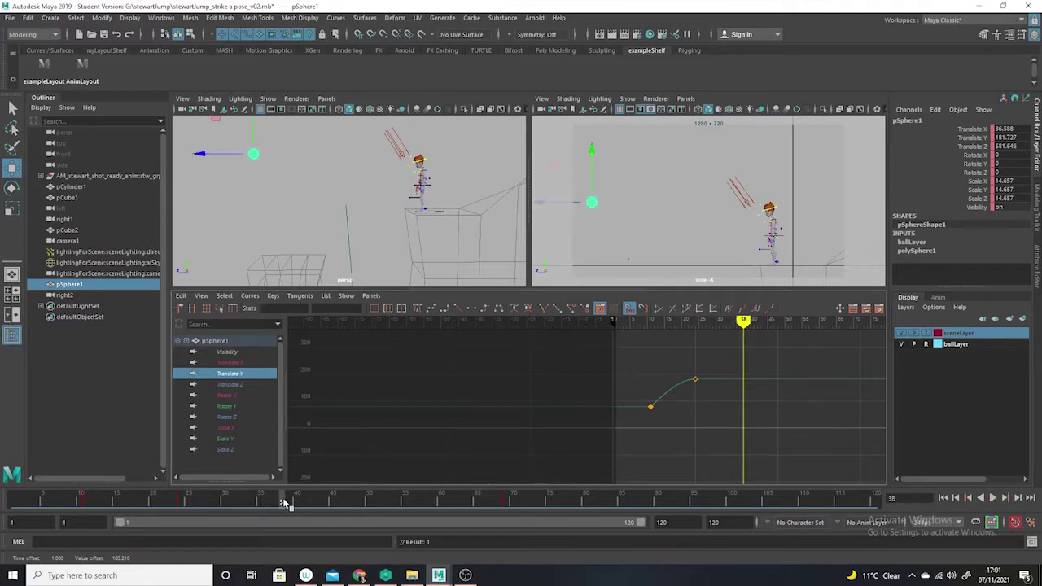
left_click_drag(280, 502, 258, 502)
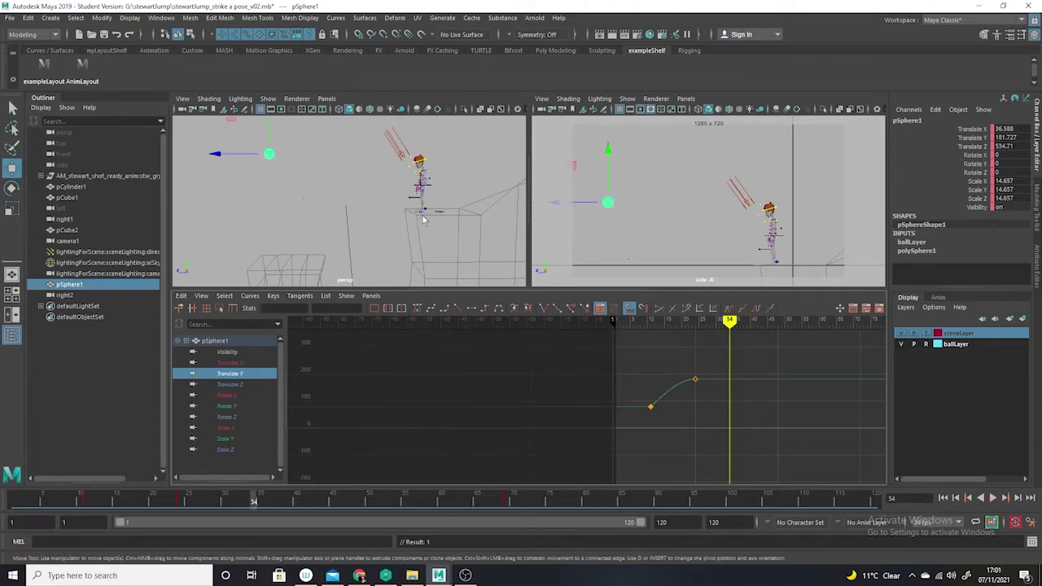
left_click_drag(271, 122, 271, 185)
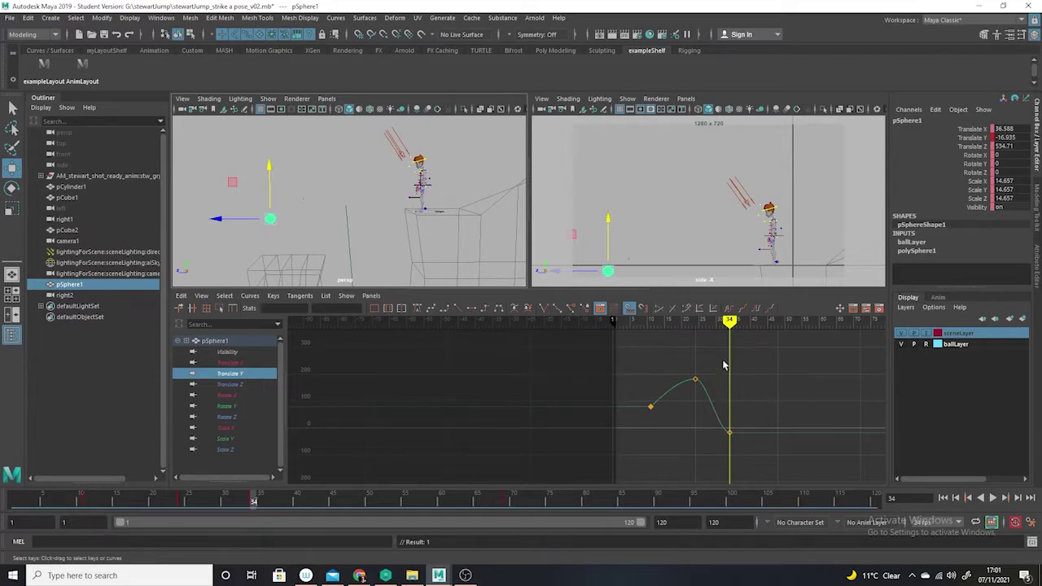
middle_click_drag(670, 238, 668, 187, "alt")
right_click_drag(668, 189, 635, 179, "alt")
left_click_drag(618, 167, 629, 202)
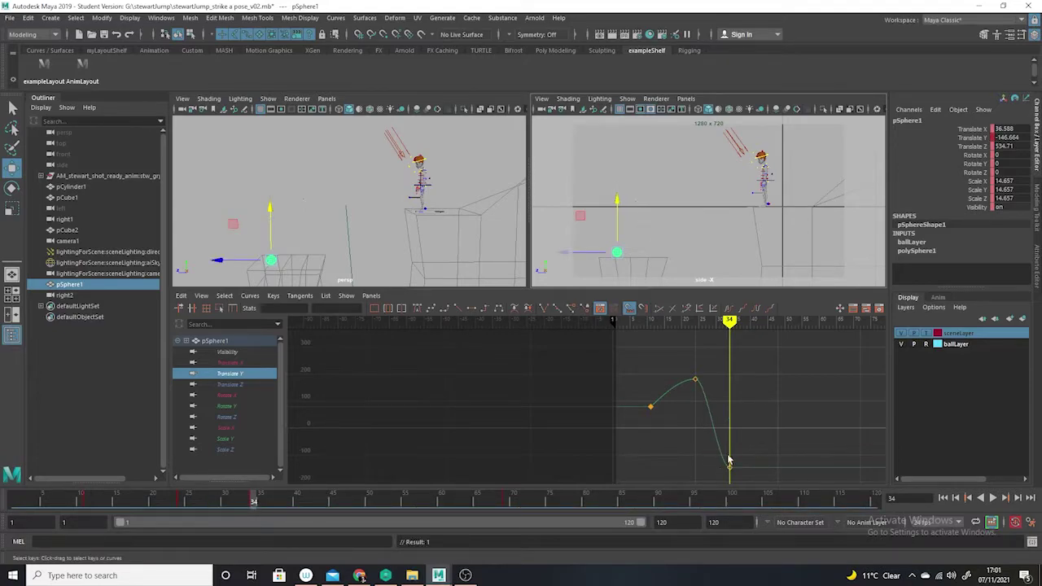
Move the Translate Y peak key to frame 20, keeping its height.
left_click(694, 380)
right_click_drag(764, 448, 743, 431, "alt")
middle_click_drag(743, 436, 621, 415, "alt")
right_click_drag(621, 415, 610, 424, "alt")
left_click_drag(570, 421, 607, 394)
mouse_move(607, 395)
middle_mouse_down()
mouse_move(597, 404)
mouse_move(608, 393)
middle_mouse_up()
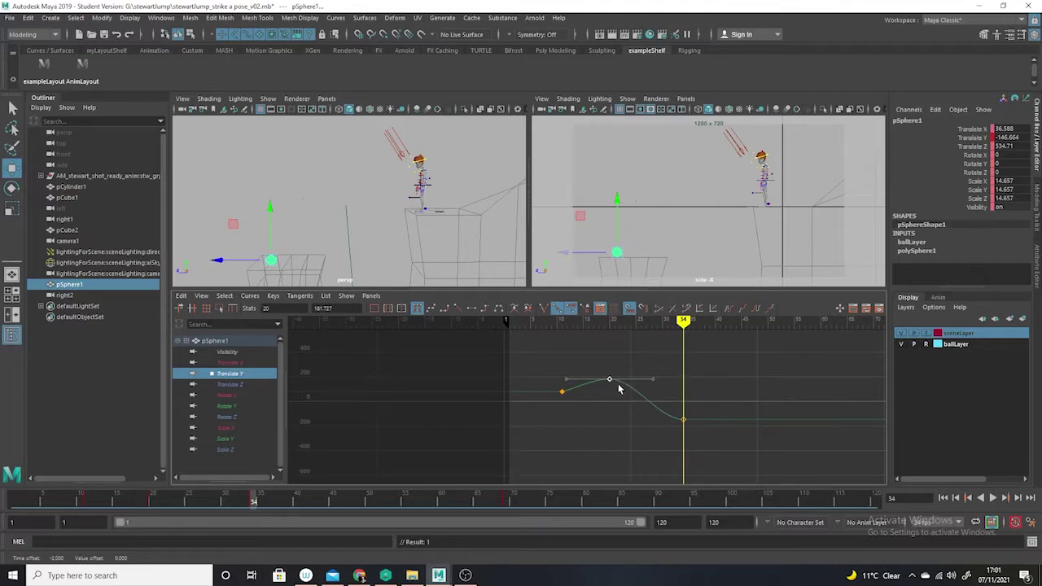
Break the tangents of the Translate Y landing key at frame 34 and raise its incoming handle for an accelerating fall.
left_click_drag(716, 396, 669, 452)
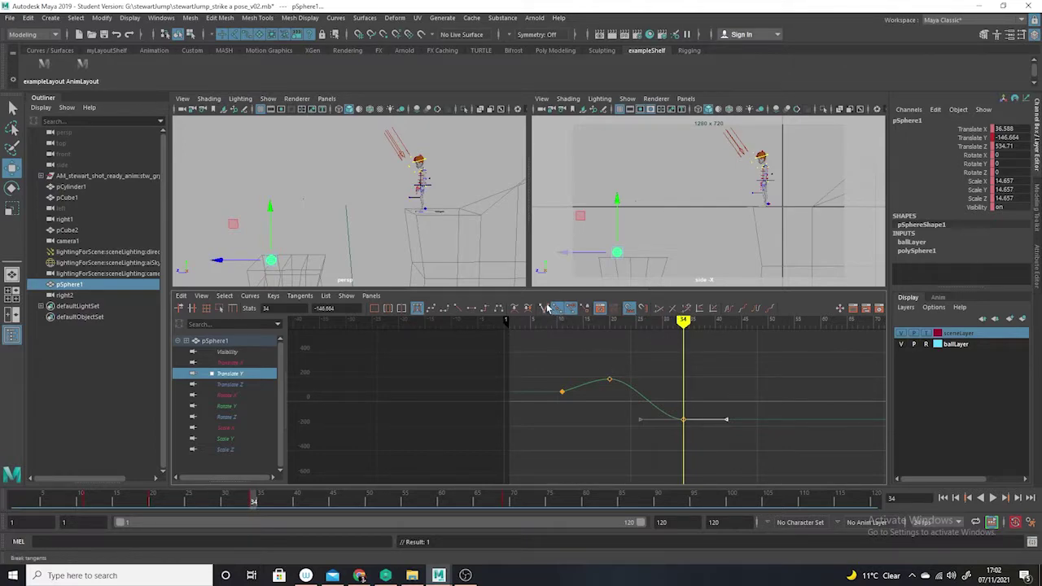
left_click_drag(624, 413, 644, 449)
middle_click_drag(644, 449, 643, 444)
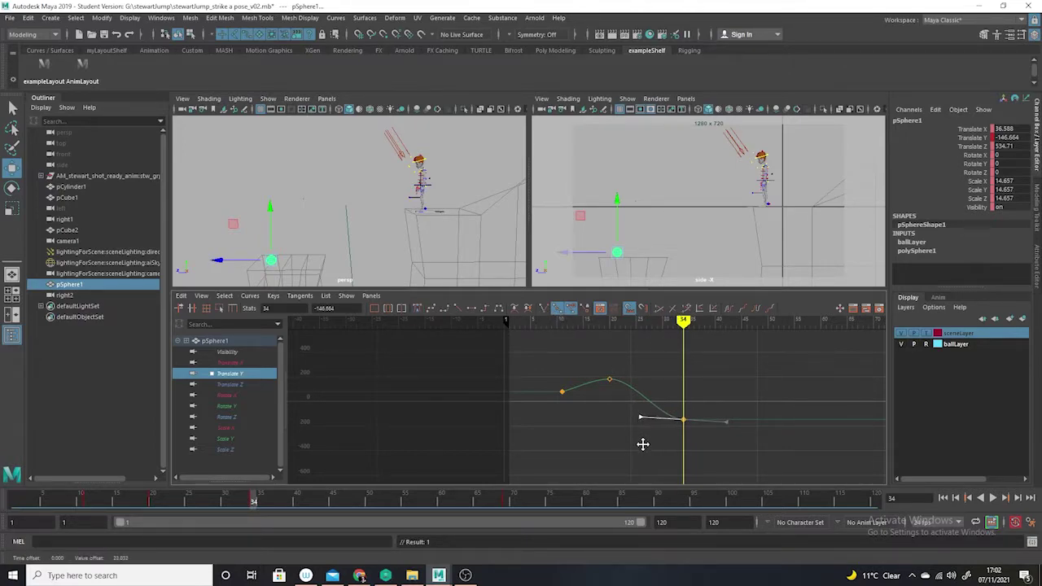
left_click(544, 310)
left_click_drag(625, 413, 672, 469)
middle_click_drag(639, 437, 651, 404)
left_click(663, 435)
left_click_drag(718, 404, 653, 437)
left_click_drag(758, 409, 700, 443)
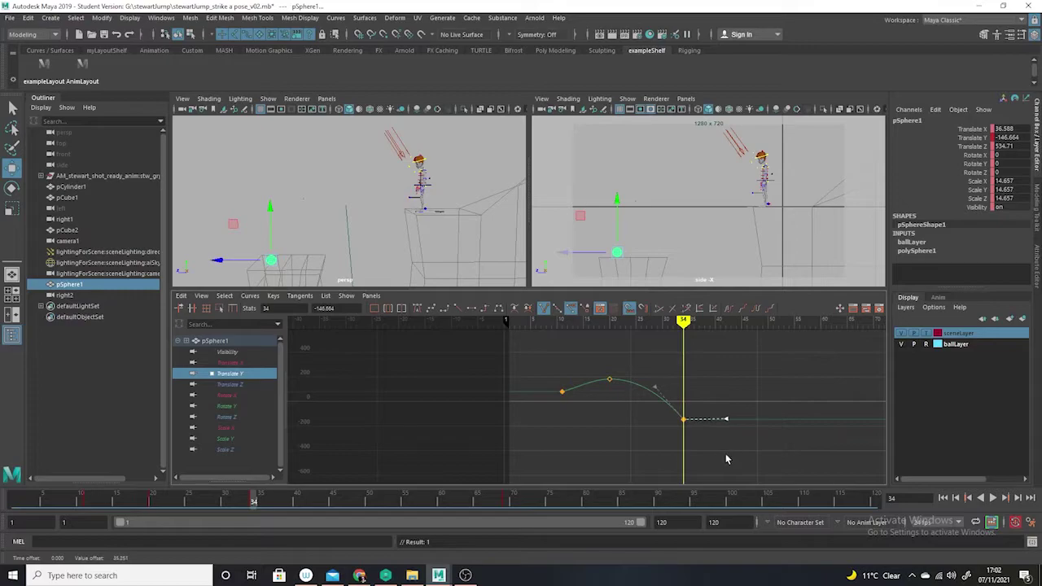
Play the animation from the start and scrub between the take-off and landing frames to examine the ball's arc and timing.
right_click_drag(656, 471, 623, 447, "alt")
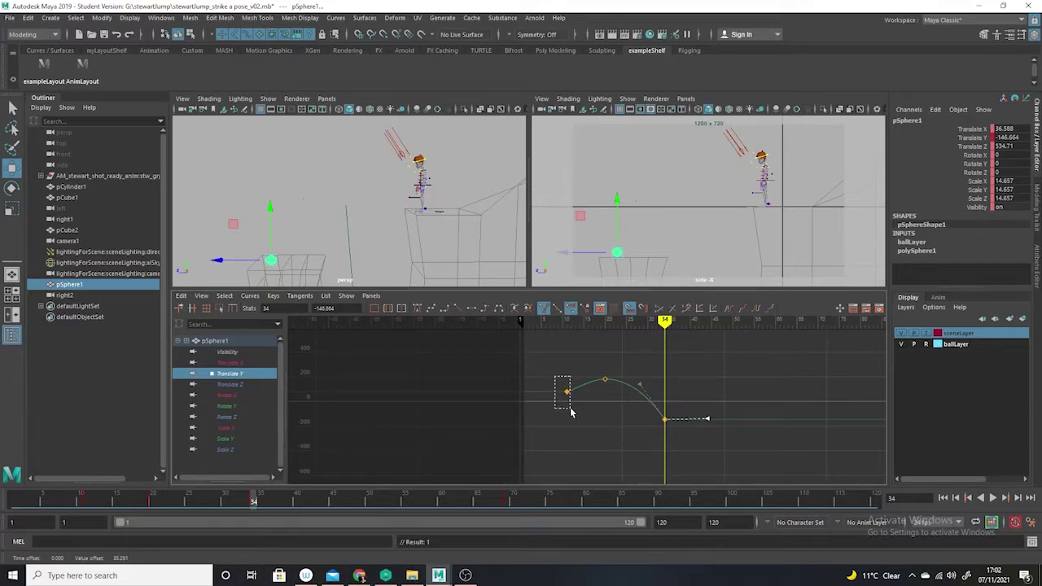
left_click_drag(569, 411, 593, 419)
scroll(591, 421, "up", 2)
left_click(642, 457)
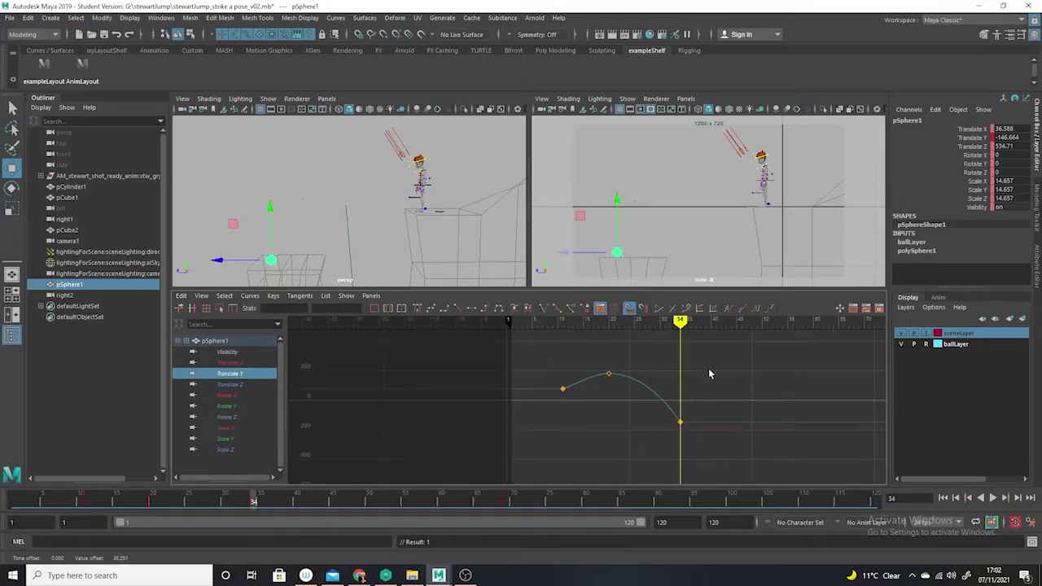
mouse_move(684, 323)
left_mouse_down()
mouse_move(541, 333)
mouse_move(693, 342)
mouse_move(583, 372)
mouse_move(686, 373)
mouse_move(527, 359)
left_mouse_up()
left_click(992, 498)
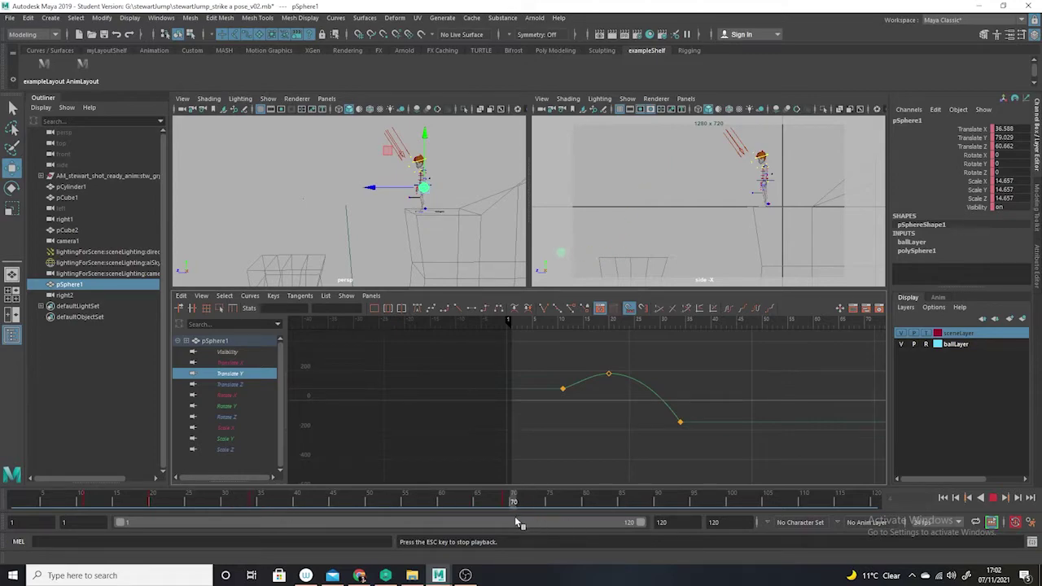
left_click(1004, 497)
left_click_drag(586, 497, 253, 477)
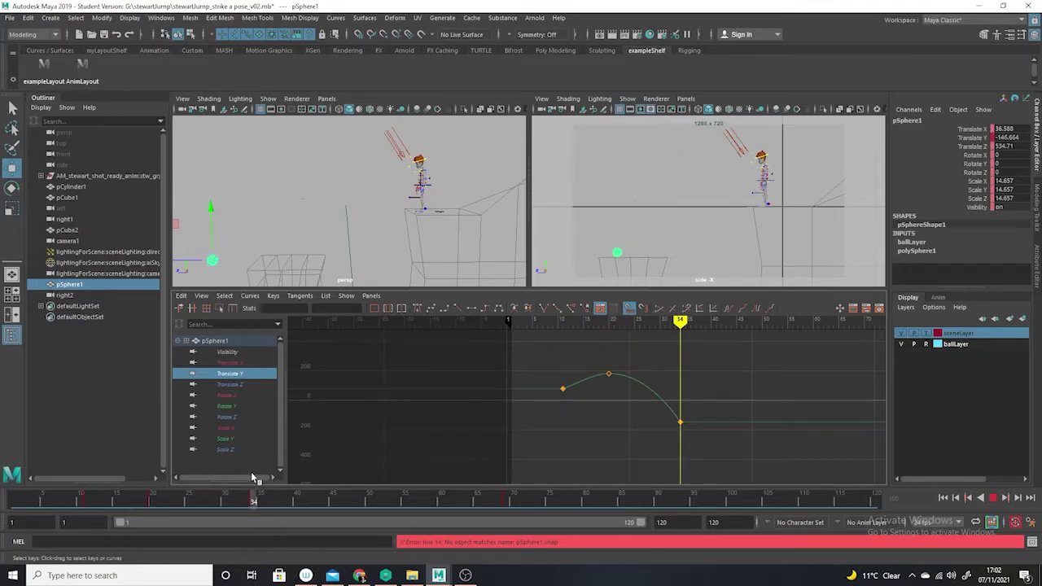
mouse_move(680, 323)
left_mouse_down()
mouse_move(581, 334)
mouse_move(612, 341)
mouse_move(526, 354)
mouse_move(685, 370)
mouse_move(561, 363)
mouse_move(627, 354)
mouse_move(535, 347)
mouse_move(653, 338)
mouse_move(557, 335)
left_mouse_up()
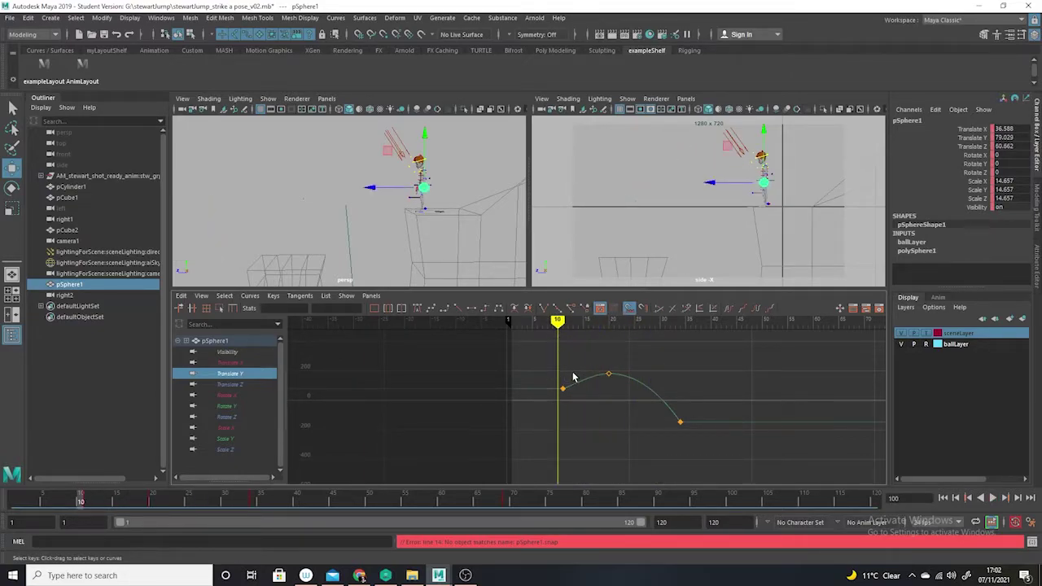
Raise the Translate Y peak key at frame 20 slightly for a higher arc.
left_click_drag(576, 373, 527, 406)
key("ctrl+z")
left_click_drag(633, 359, 607, 395)
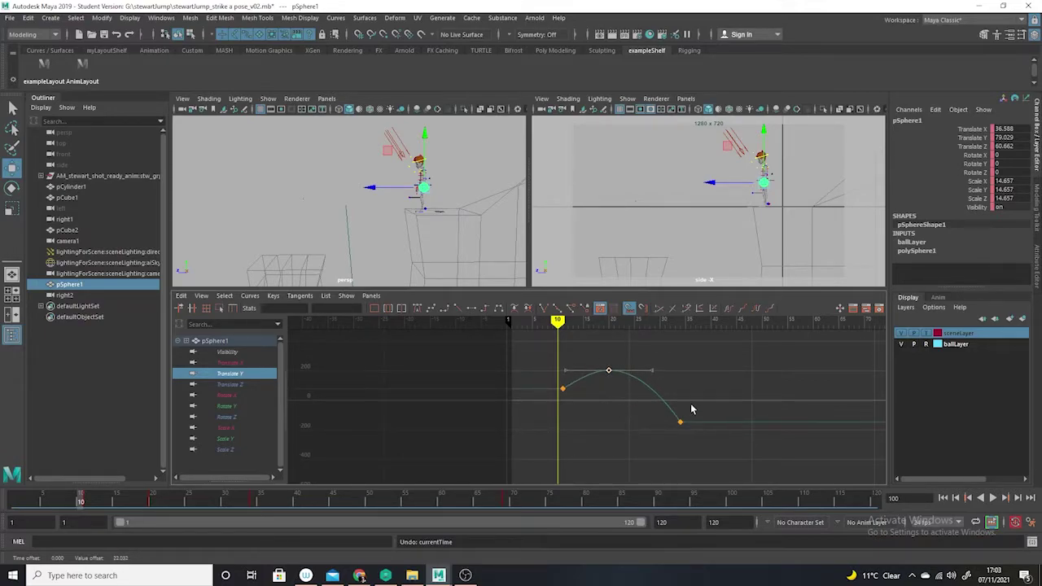
Play the revised jump from frame 1, stop playback, and return to frame 4.
left_click_drag(583, 498, 14, 498)
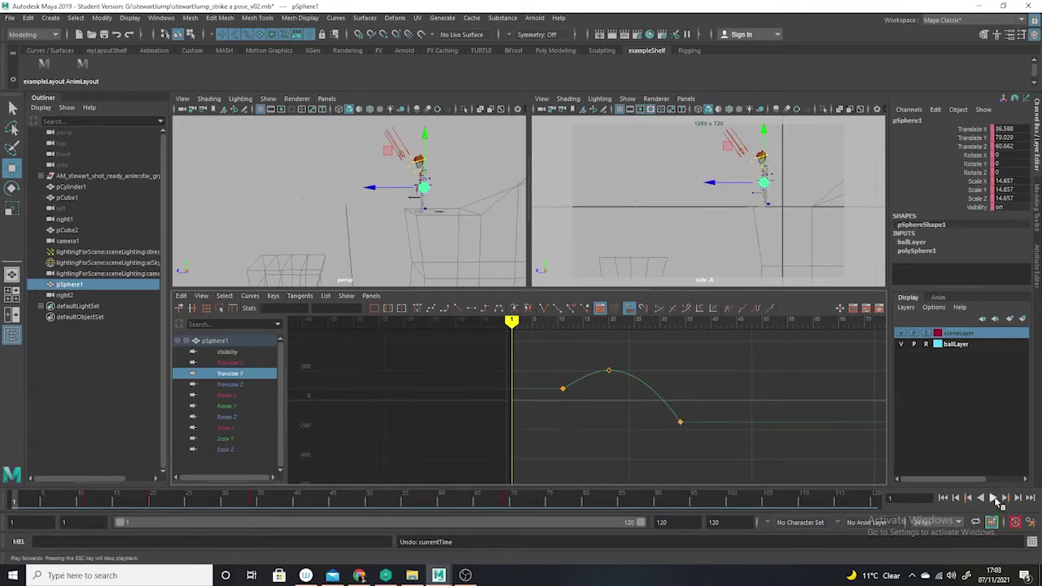
left_click(992, 497)
right_click(988, 498)
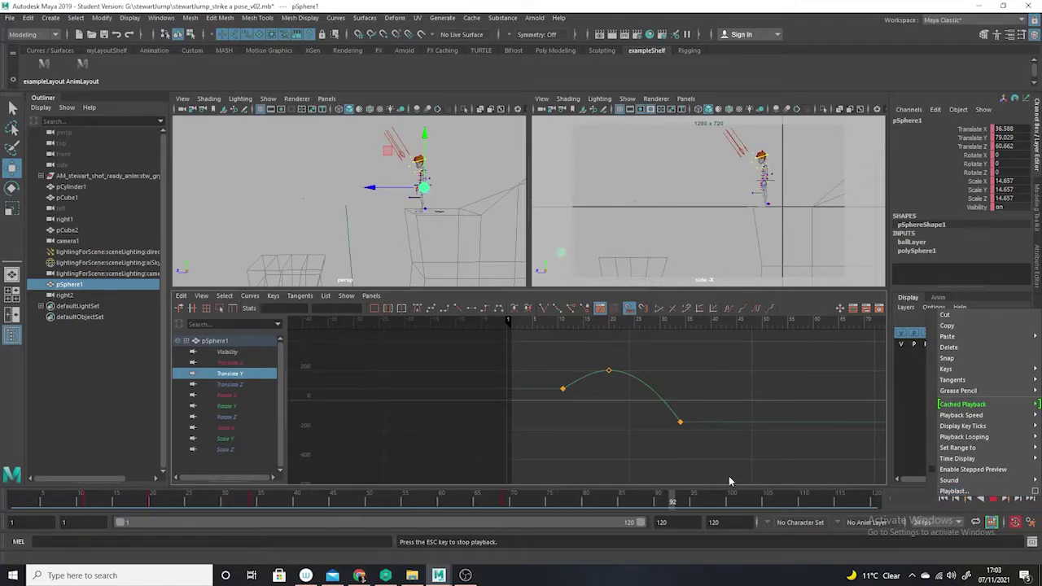
left_click(844, 456)
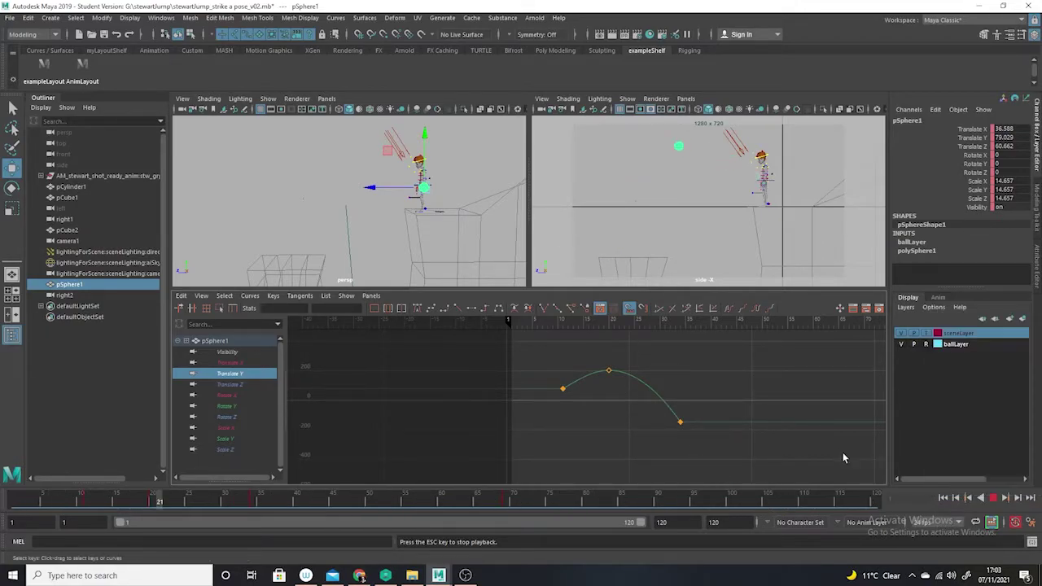
left_click(994, 499)
left_click_drag(561, 499, 36, 498)
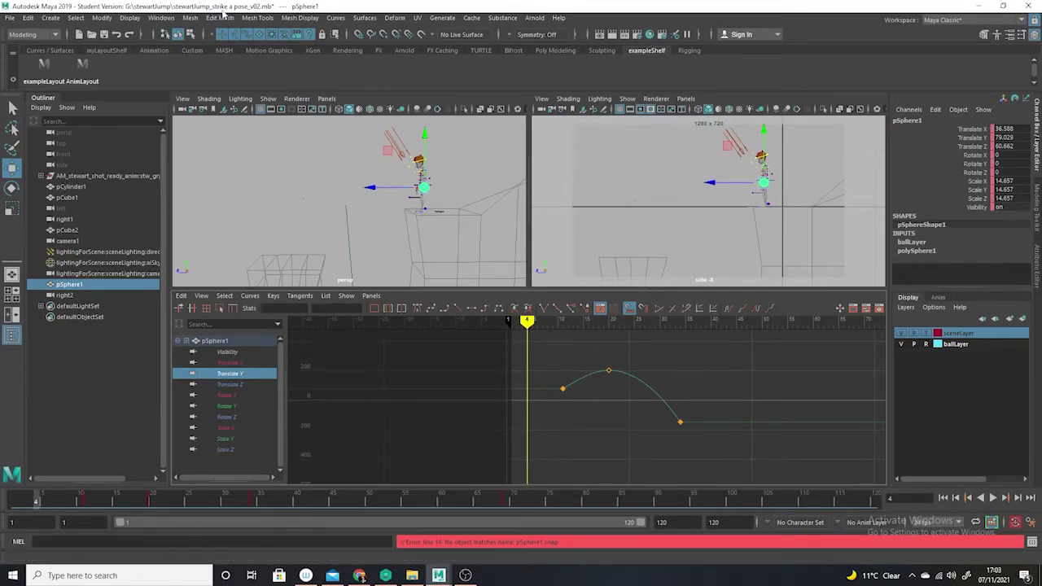
Set the default in tangent to Linear and the default out tangent to Stepped in the animation preferences, and save them.
left_click(161, 17)
mouse_move(218, 121)
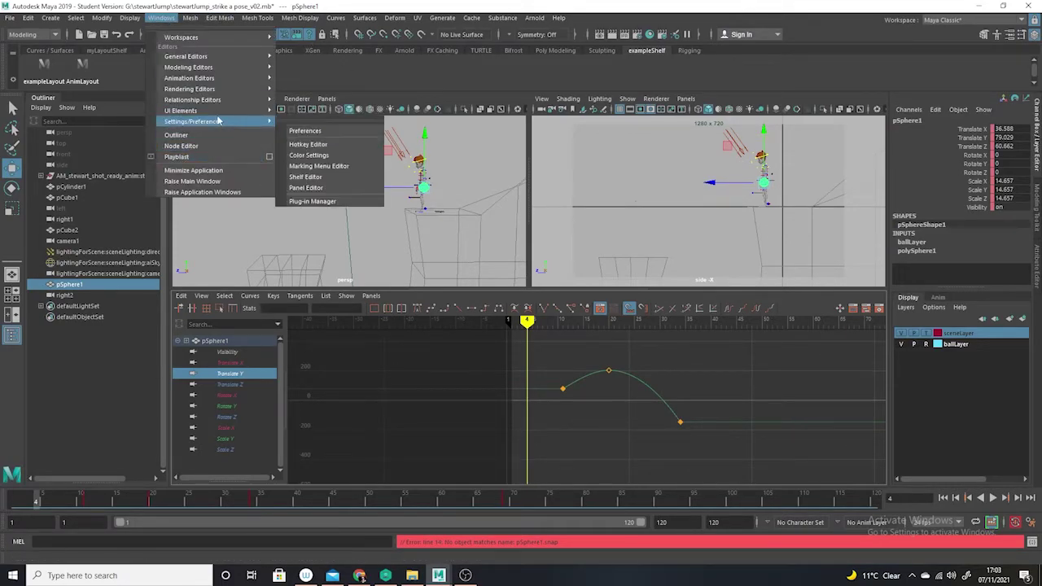
left_click(315, 133)
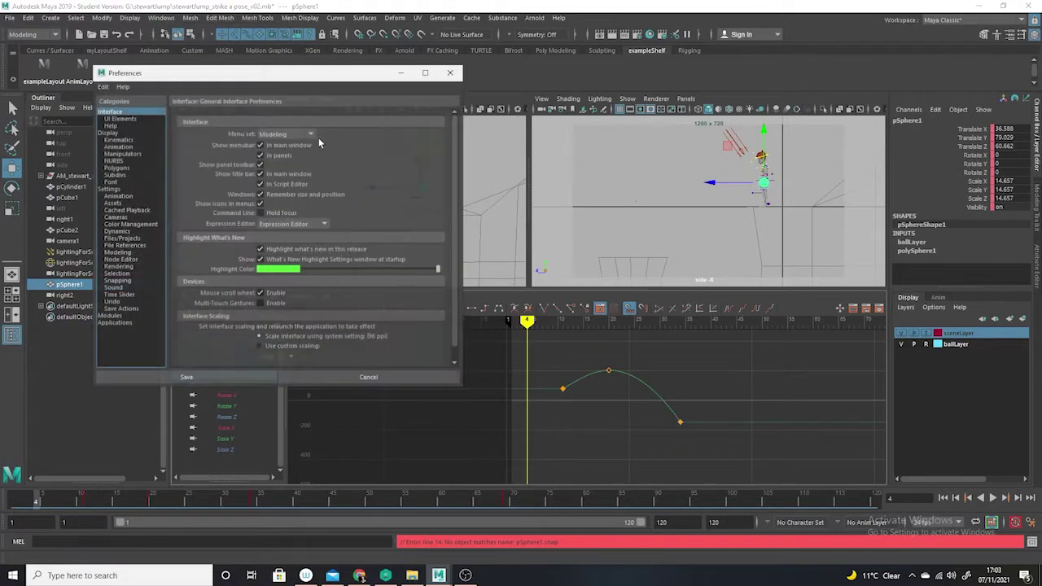
left_click(122, 198)
left_click(300, 274)
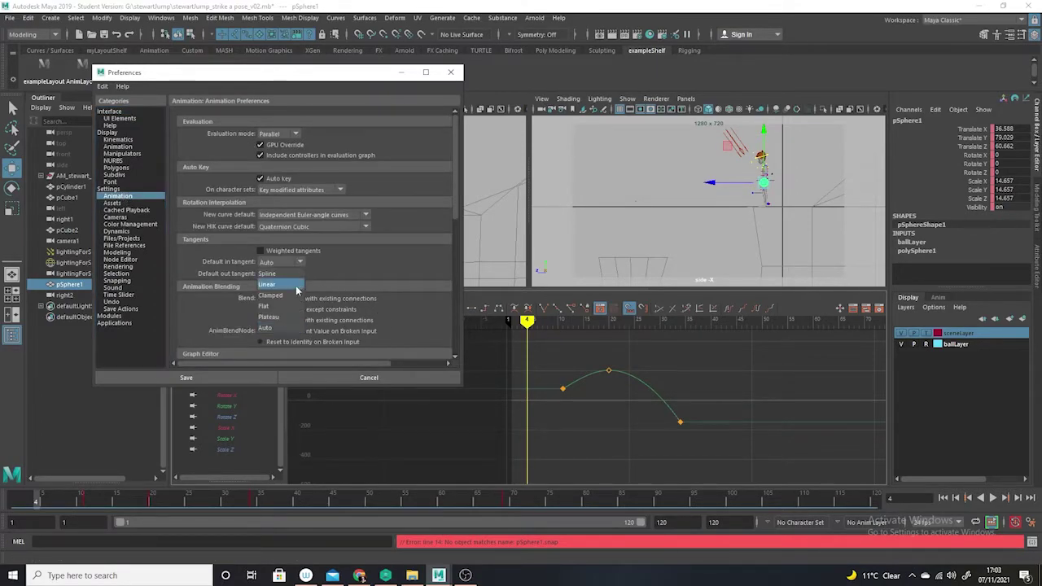
left_click(298, 285)
left_click(301, 272)
left_click(303, 331)
left_click(250, 375)
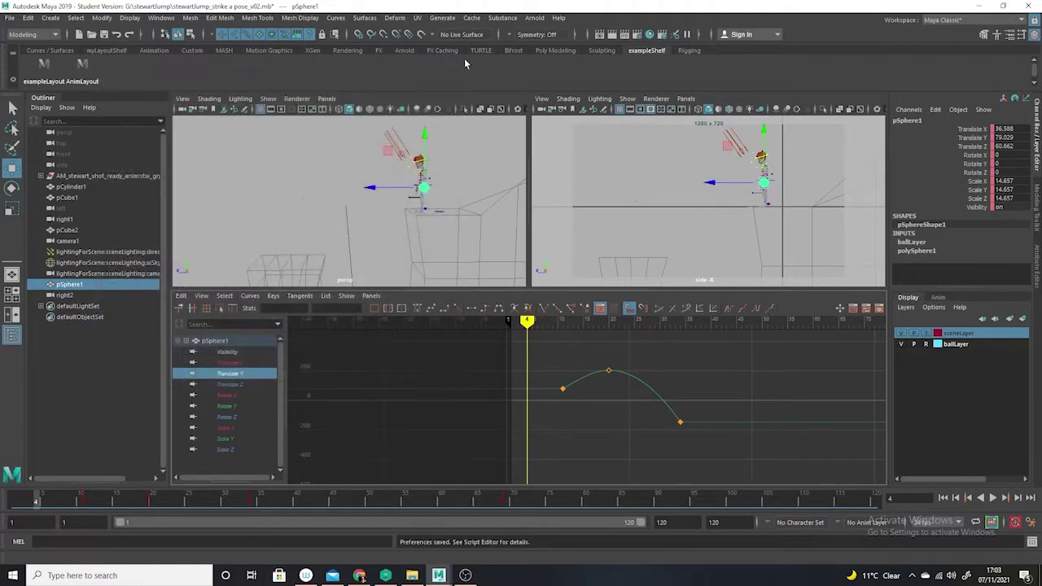
Replay the ball's jump, return to frame 1, and set ballLayer to template display so the ball cannot be selected.
key("alt+v")
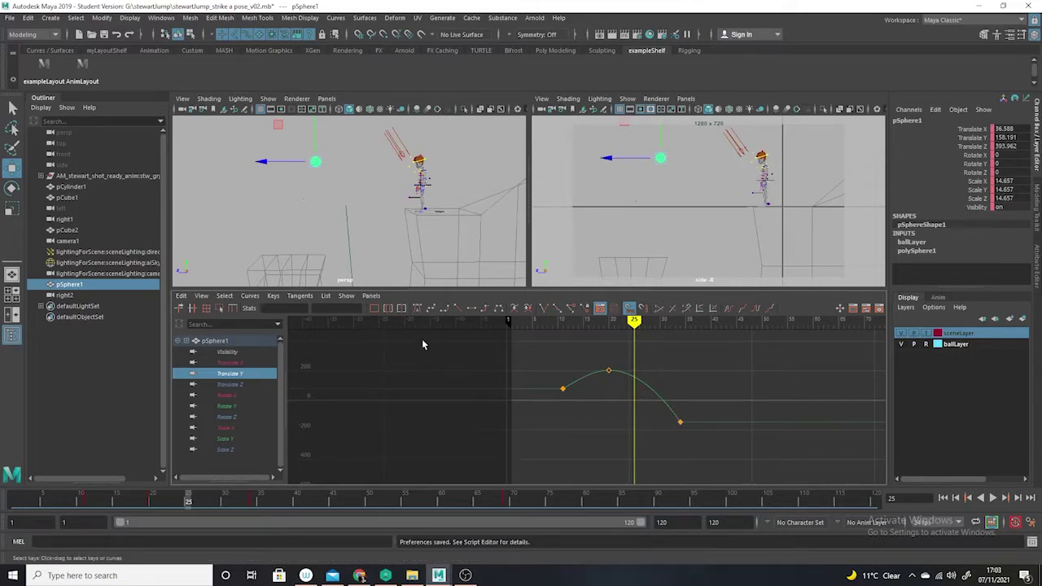
left_click_drag(192, 504, 18, 489)
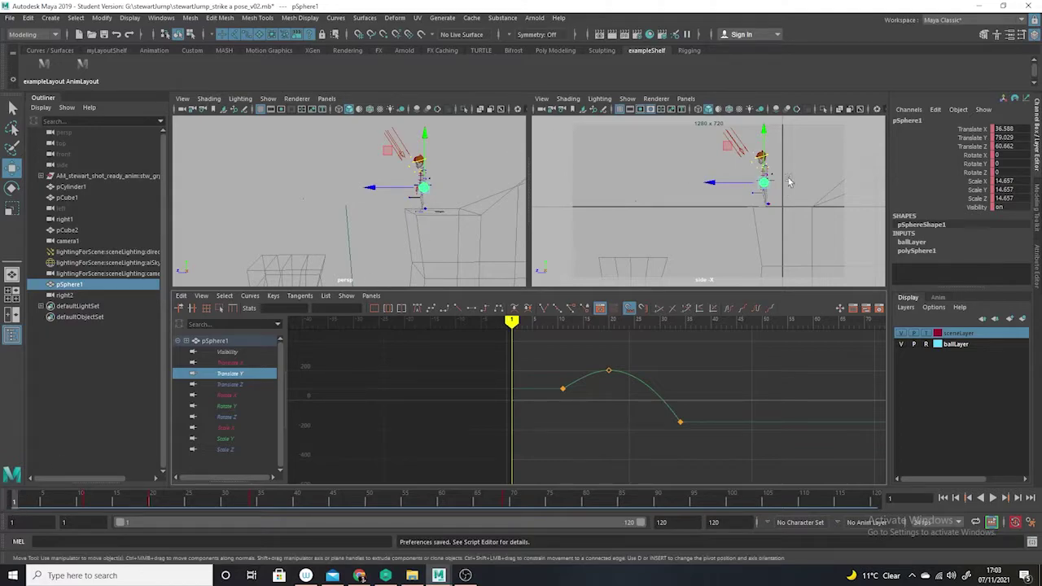
middle_click_drag(788, 202, 761, 220, "alt")
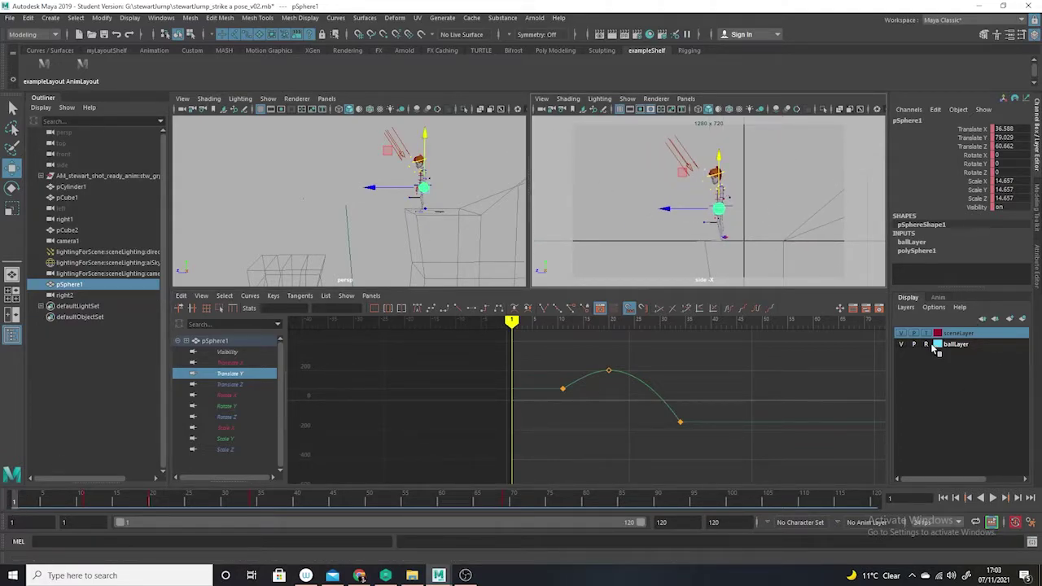
left_click(927, 344)
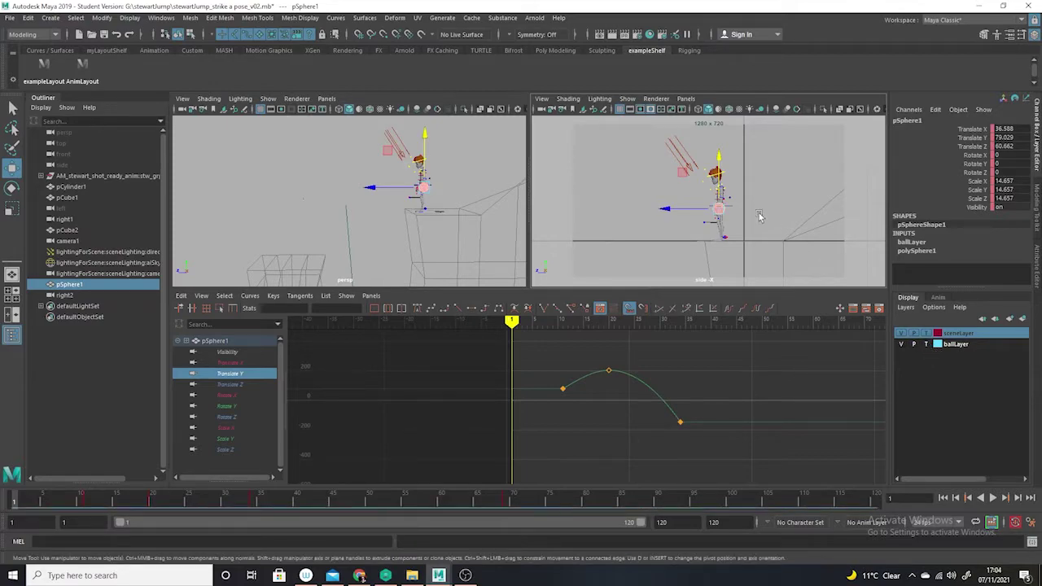
Limit the side view to NURBS curves and polygons, and key all of the character's controls at frame 1.
left_click_drag(761, 157, 687, 255)
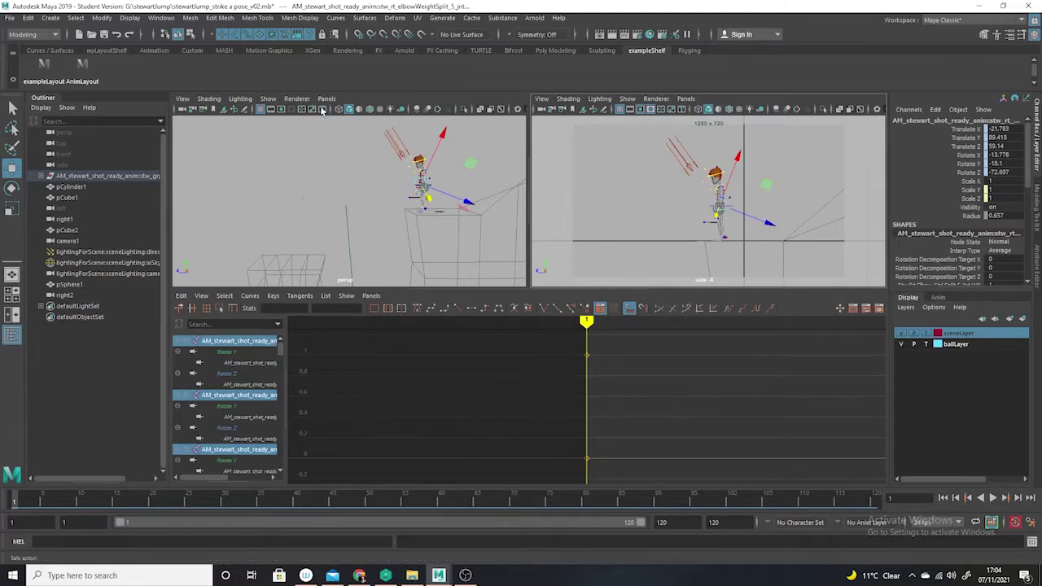
left_click(627, 99)
left_click(643, 142)
left_click(628, 98)
left_click(650, 167)
left_click(627, 99)
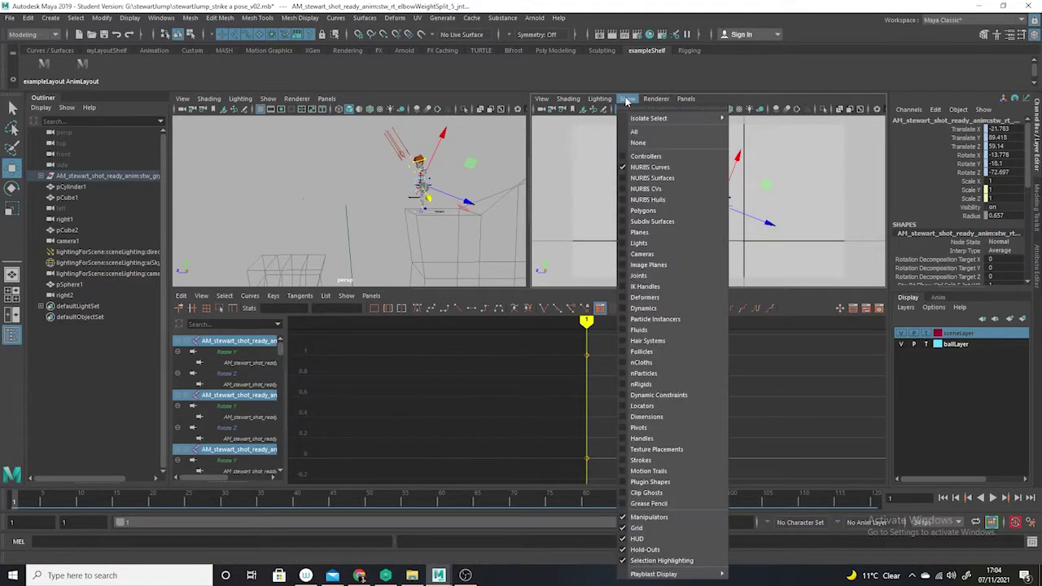
left_click(651, 211)
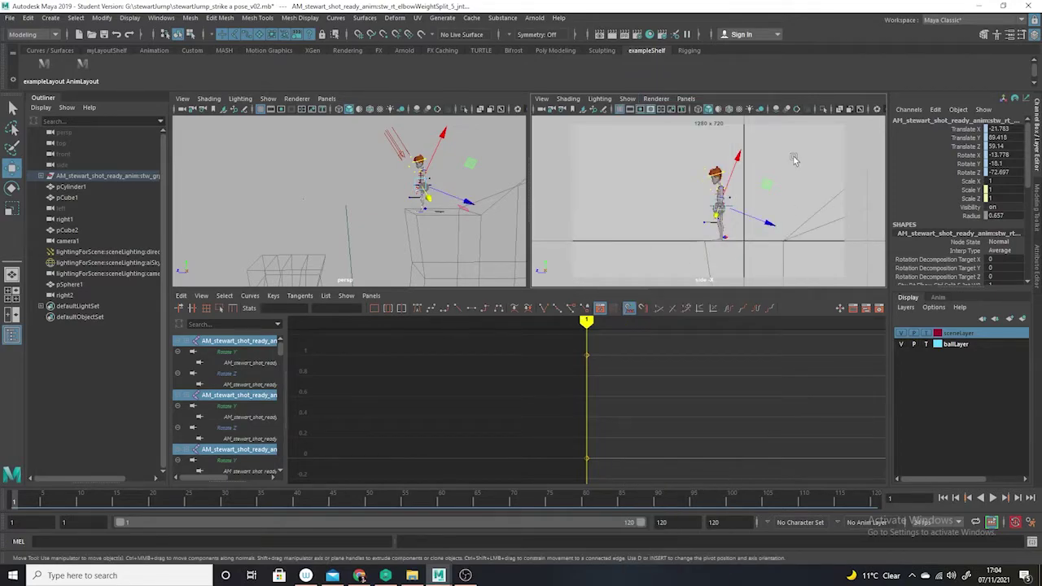
left_click(660, 278)
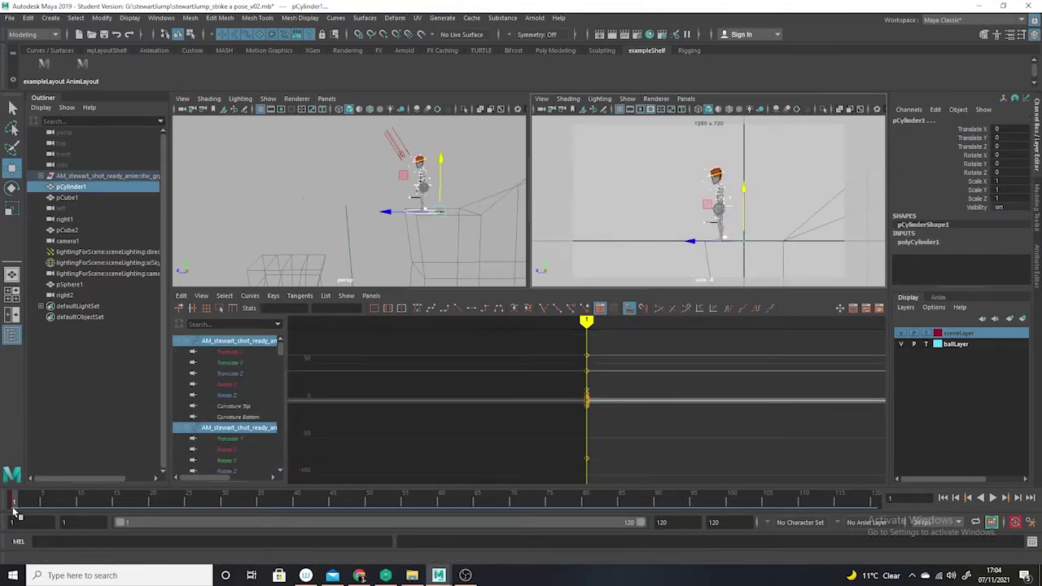
key("s")
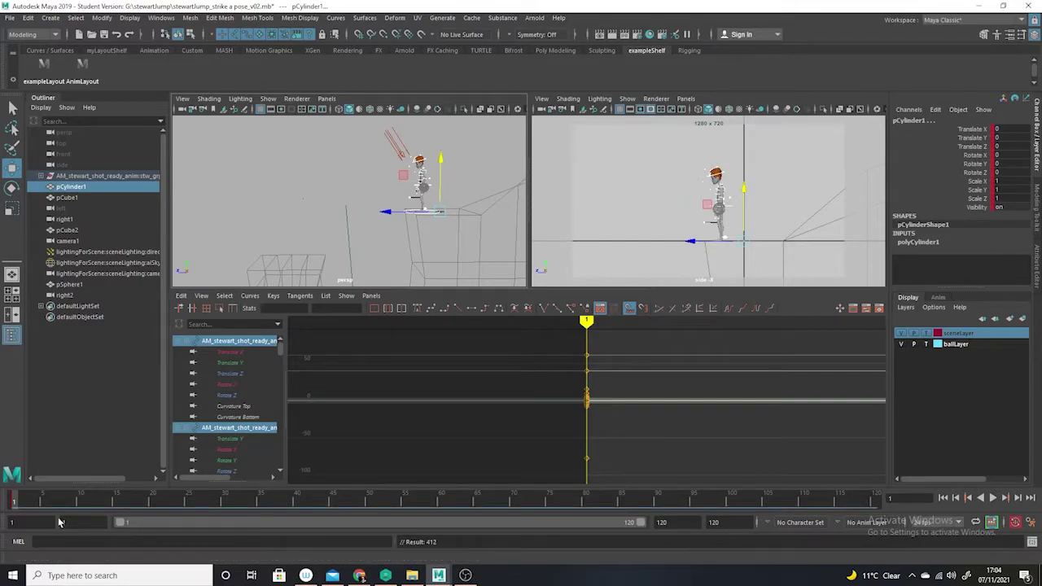
Examine the character's standing pose and the ball on the platform from several angles in the perspective view.
left_click_drag(452, 234, 504, 243, "alt")
scroll(488, 237, "up", 5)
middle_click_drag(447, 214, 442, 230, "alt")
left_click_drag(442, 230, 307, 219, "alt")
middle_click_drag(203, 200, 331, 195, "alt")
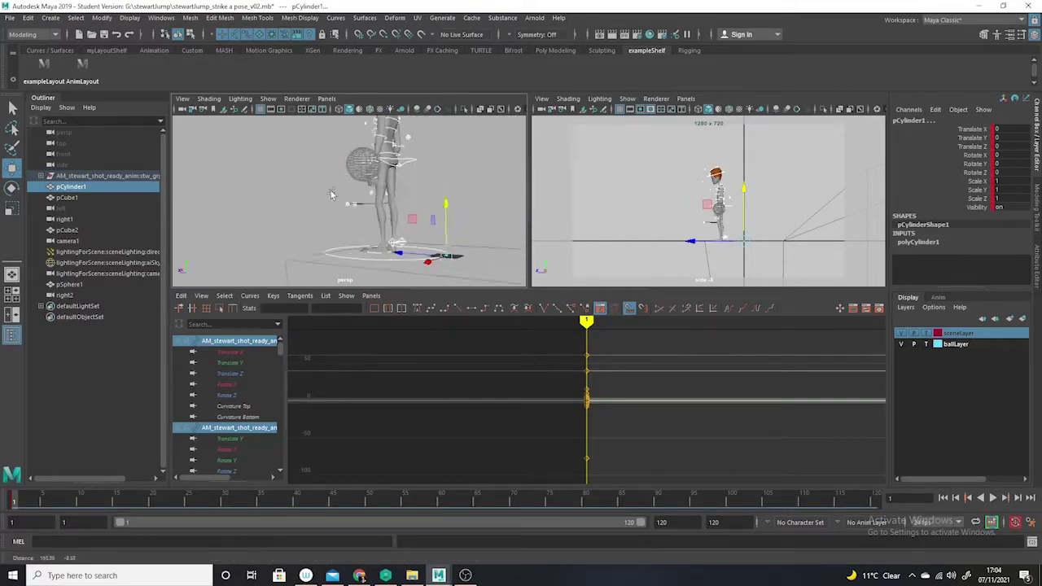
left_click_drag(421, 205, 410, 250, "alt")
scroll(314, 239, "down", 2)
middle_click_drag(411, 249, 417, 269, "alt")
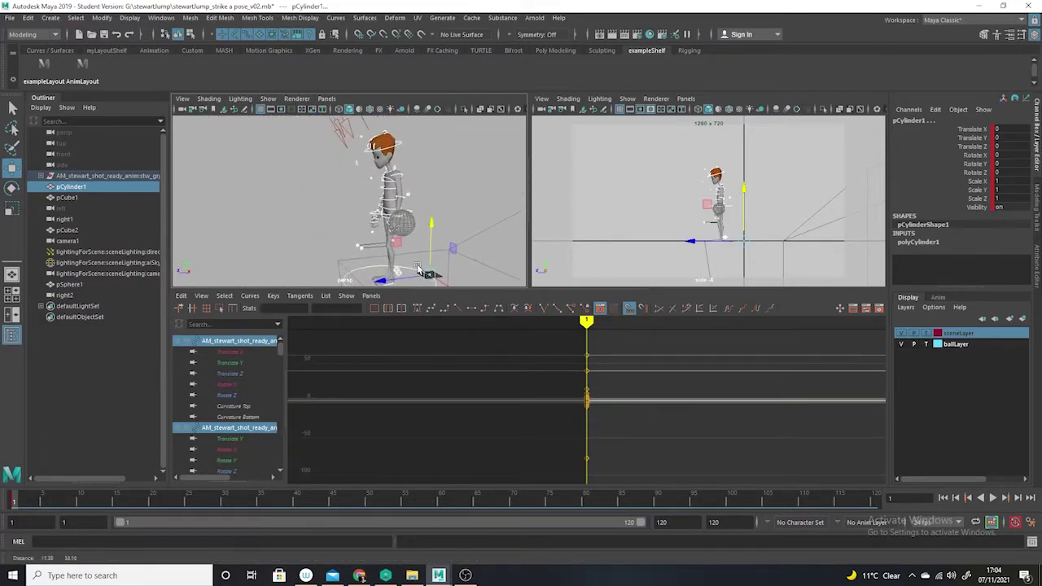
mouse_move(391, 271)
left_mouse_down("alt")
mouse_move(420, 275)
mouse_move(385, 263)
left_mouse_up("alt")
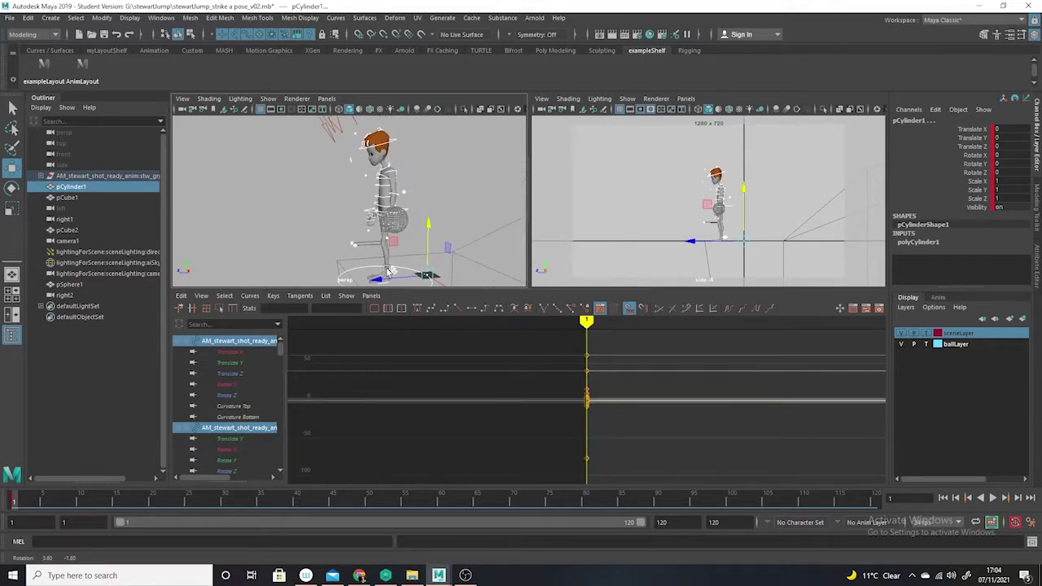
At frame 5, lower the character's COG control so that the knees bend into a crouch.
key("alt+v")
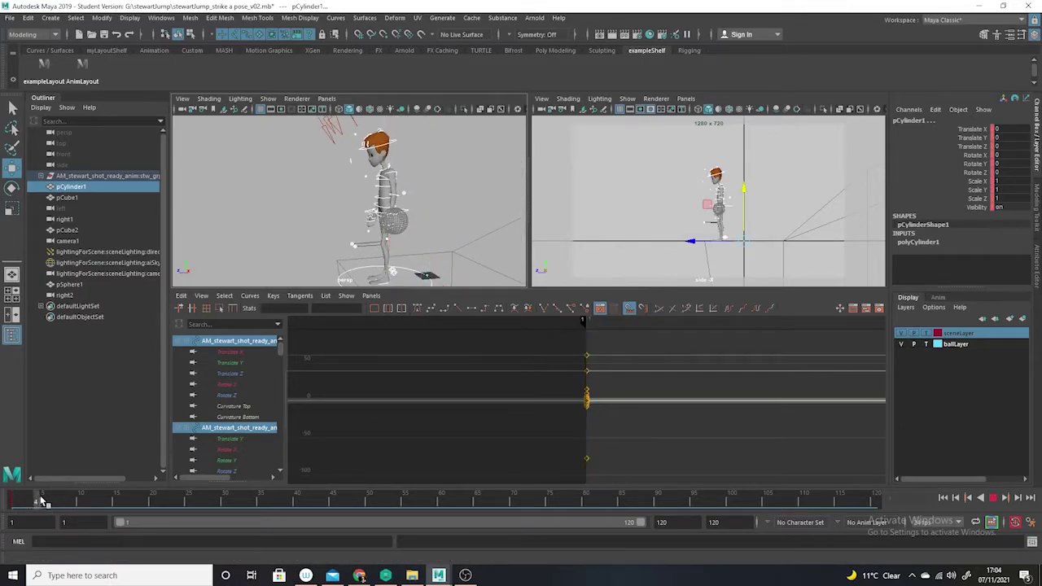
left_click(45, 501)
mouse_move(379, 219)
left_mouse_down("alt")
mouse_move(371, 217)
mouse_move(386, 207)
left_mouse_up("alt")
left_click(378, 208)
left_click_drag(353, 160, 351, 240)
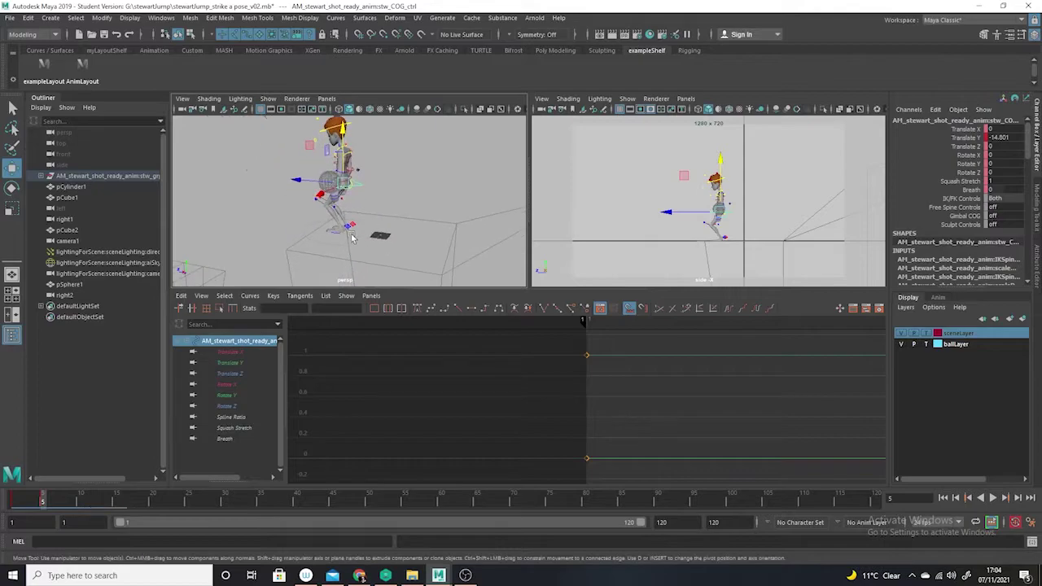
Move the right foot IK control back to Translate Z -71.443 and the COG control back to Translate Z -33.355.
left_click(353, 226)
left_click_drag(291, 216, 372, 232)
left_click(362, 190)
left_click_drag(358, 192, 408, 197)
left_click(366, 236)
left_click(319, 185)
left_click(310, 172)
left_click(309, 179)
left_click(408, 197)
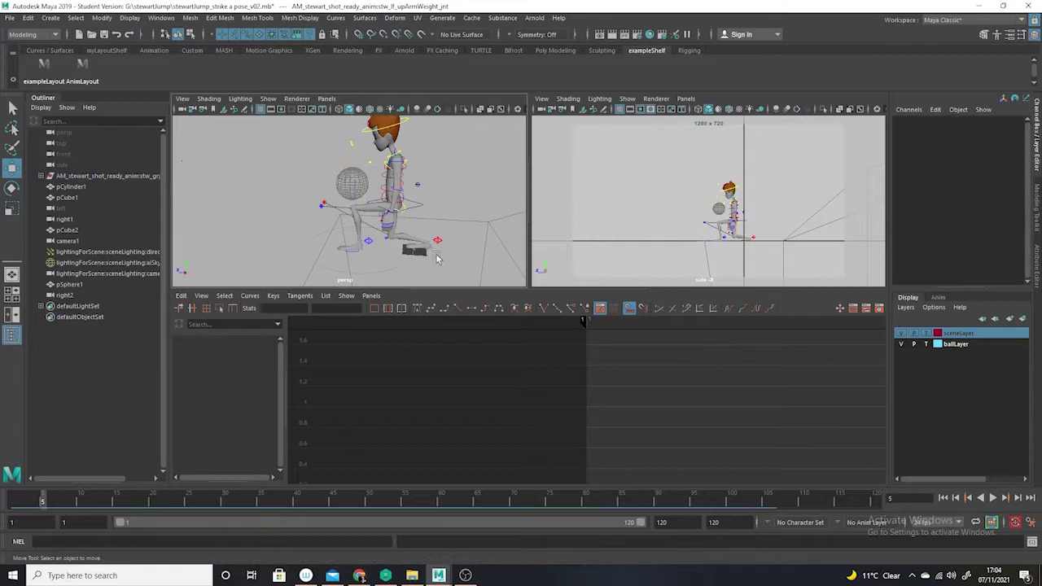
scroll(431, 209, "up", 3)
left_click(471, 179)
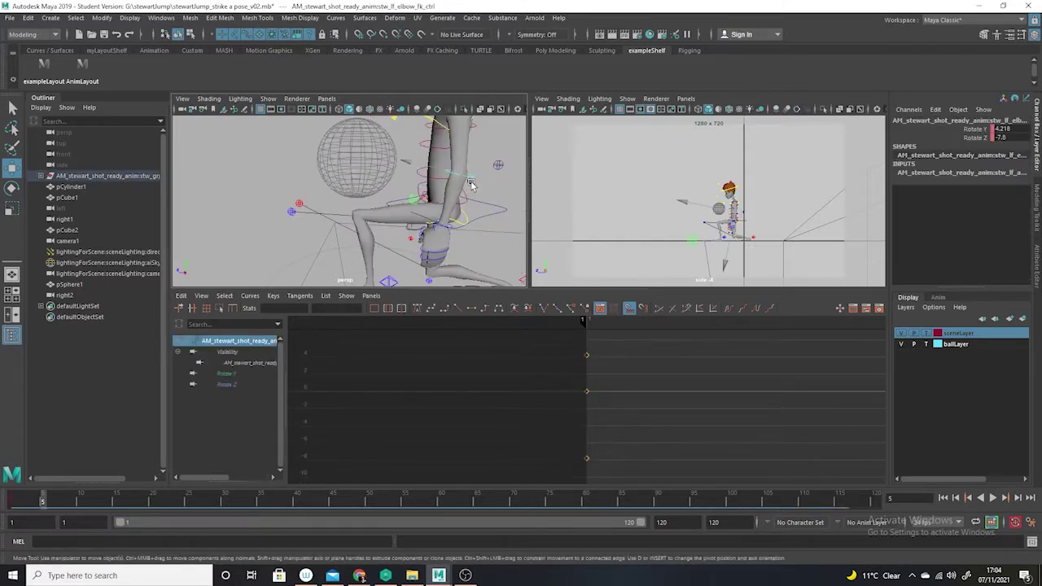
Rotate the right foot IK control to about -21 in Y and the left foot IK control to about 15 in Y.
left_click(13, 189)
left_click_drag(365, 223, 417, 234)
left_click(472, 263)
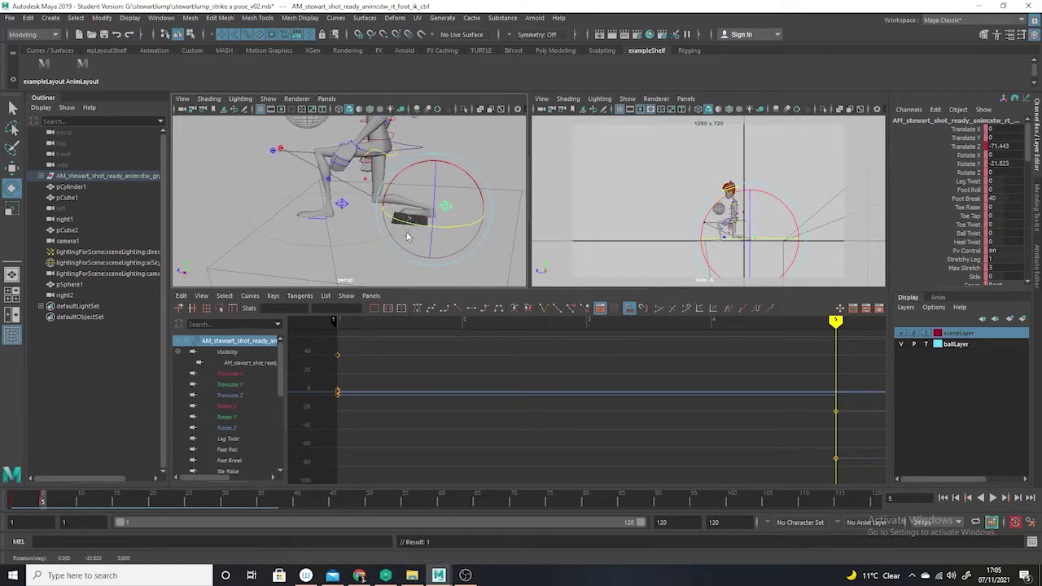
left_click(341, 204)
left_click_drag(339, 238, 355, 225)
left_click_drag(355, 228, 449, 238, "alt")
left_click_drag(386, 213, 384, 214)
left_click_drag(383, 215, 350, 224, "alt")
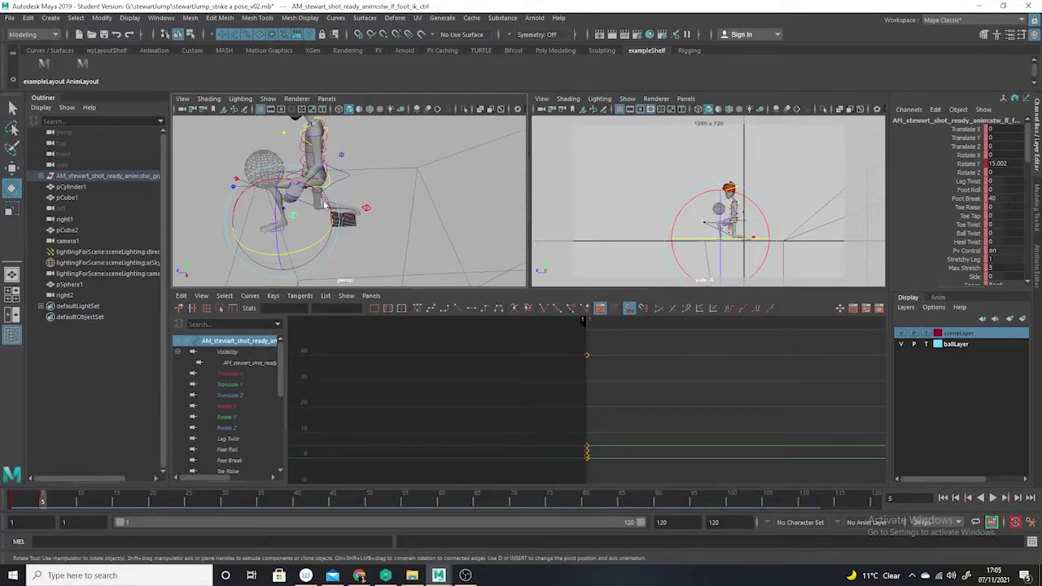
Key all of the character's controls in the crouch at frame 5, and play and scrub the first frames to check it.
left_click(754, 211)
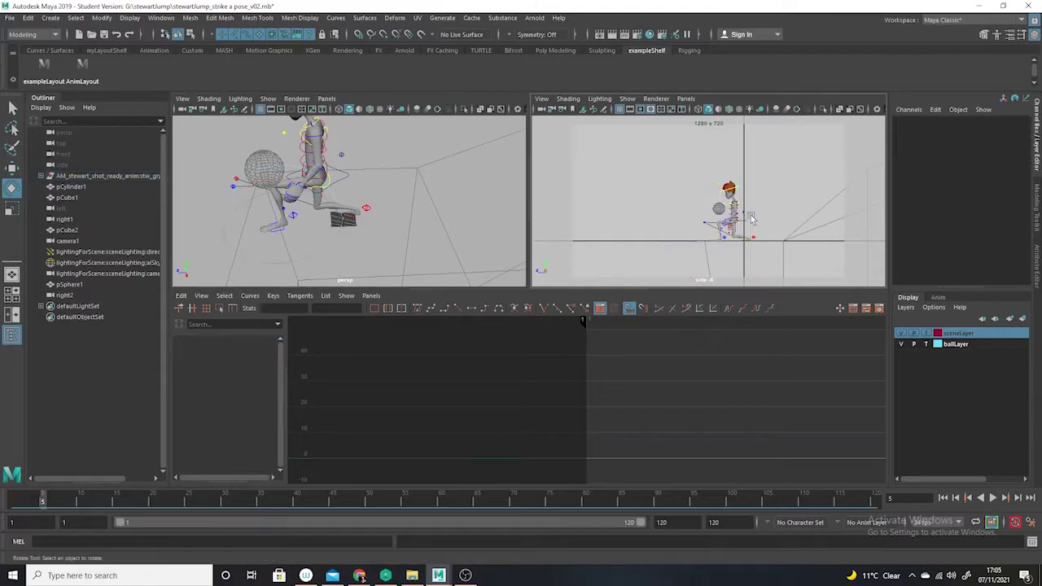
left_click(705, 249)
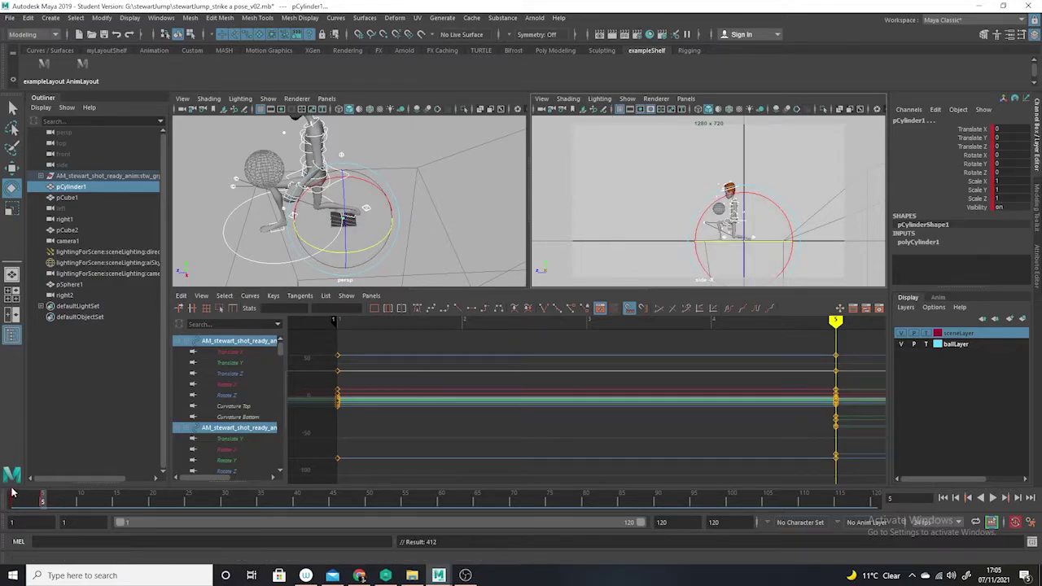
key("alt+v")
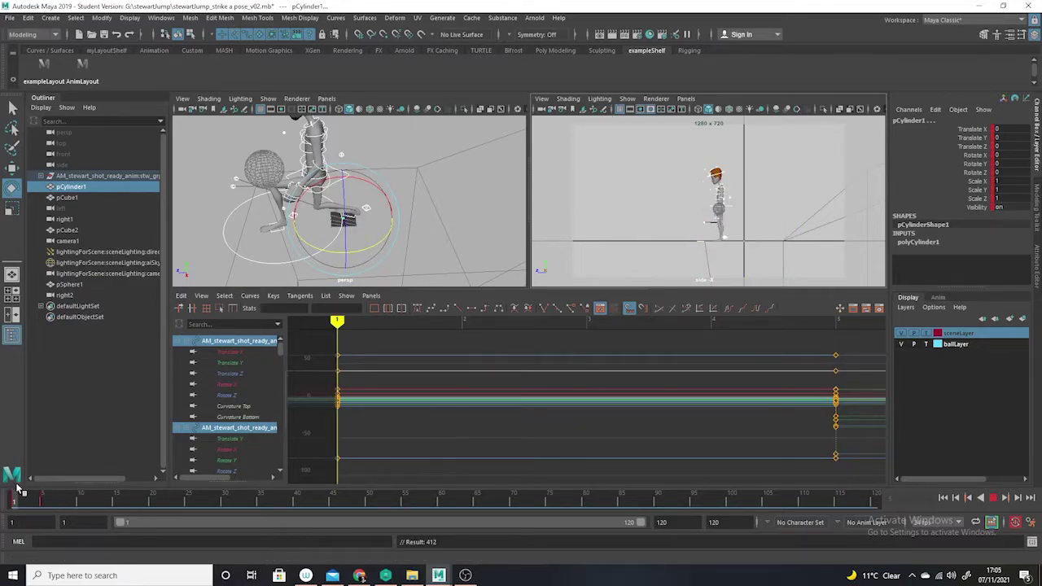
left_click(57, 488)
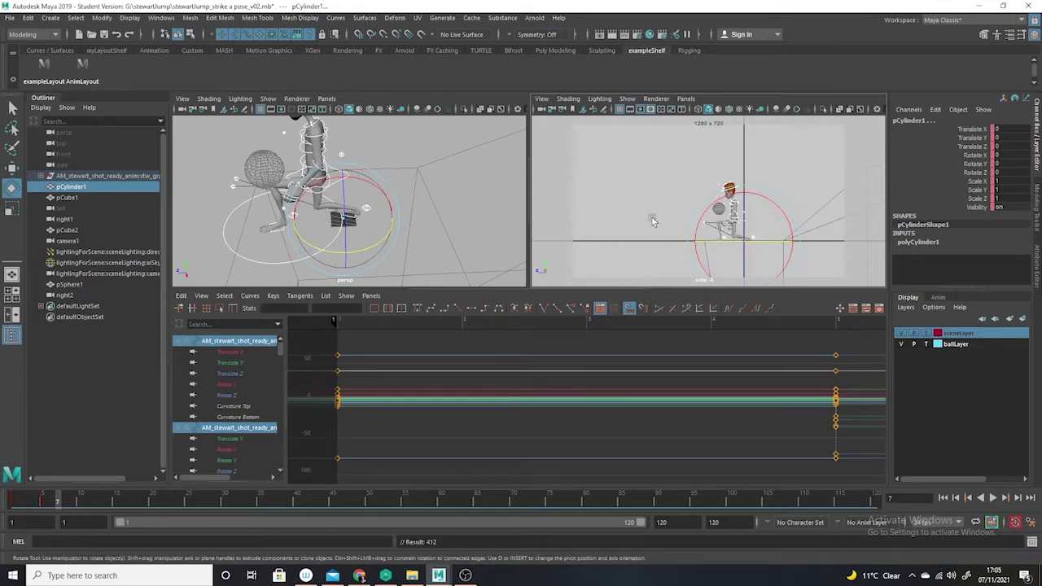
left_click_drag(54, 506, 3, 494)
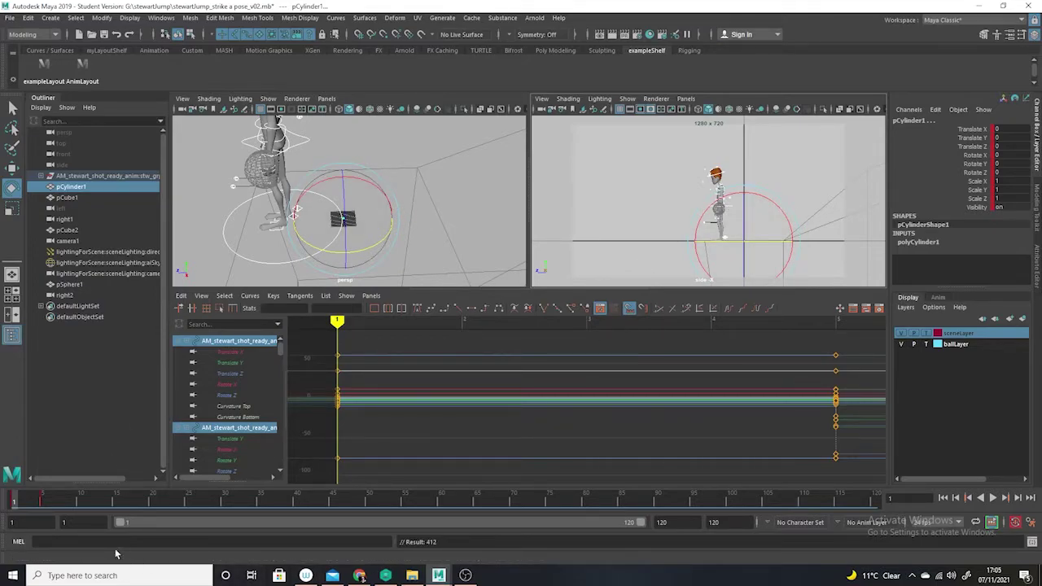
At frame 13, raise the COG control to Translate Y -19.292 so the character begins to rise from the crouch.
key("alt+v")
left_click_drag(27, 488, 101, 498)
left_click(381, 188)
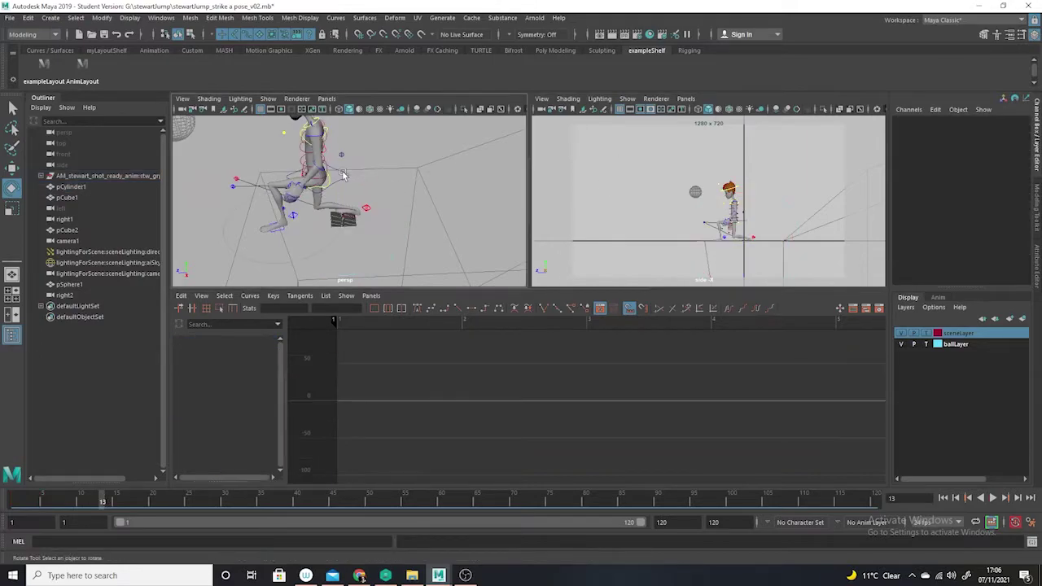
left_click(345, 181)
left_click_drag(345, 181, 382, 193, "alt")
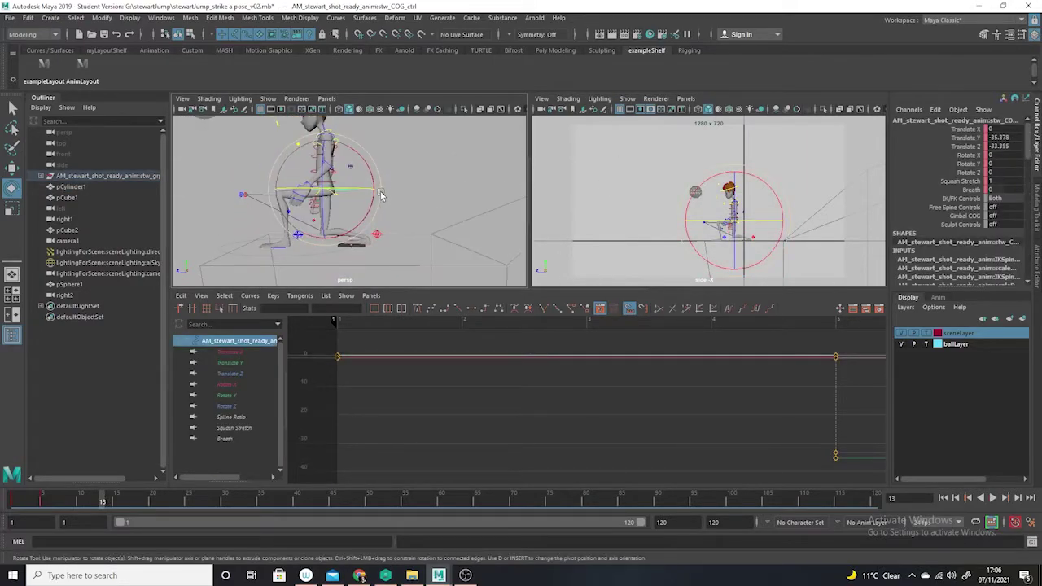
left_click(11, 168)
middle_click_drag(326, 151, 332, 202, "alt")
mouse_move(335, 195)
left_mouse_down()
mouse_move(335, 176)
mouse_move(338, 202)
left_mouse_up()
middle_click_drag(341, 204, 334, 163, "alt")
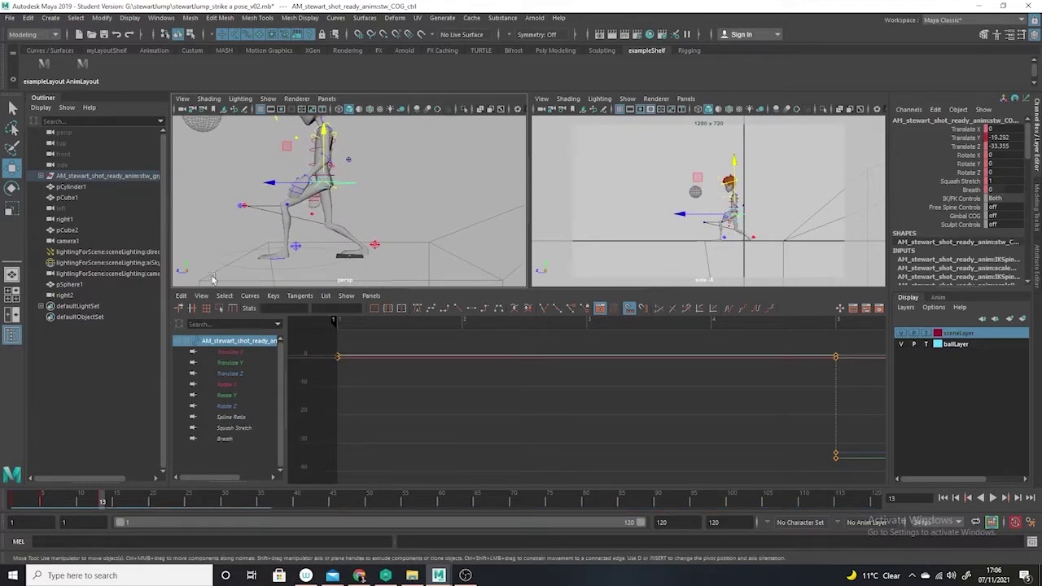
key("q")
left_click(374, 246)
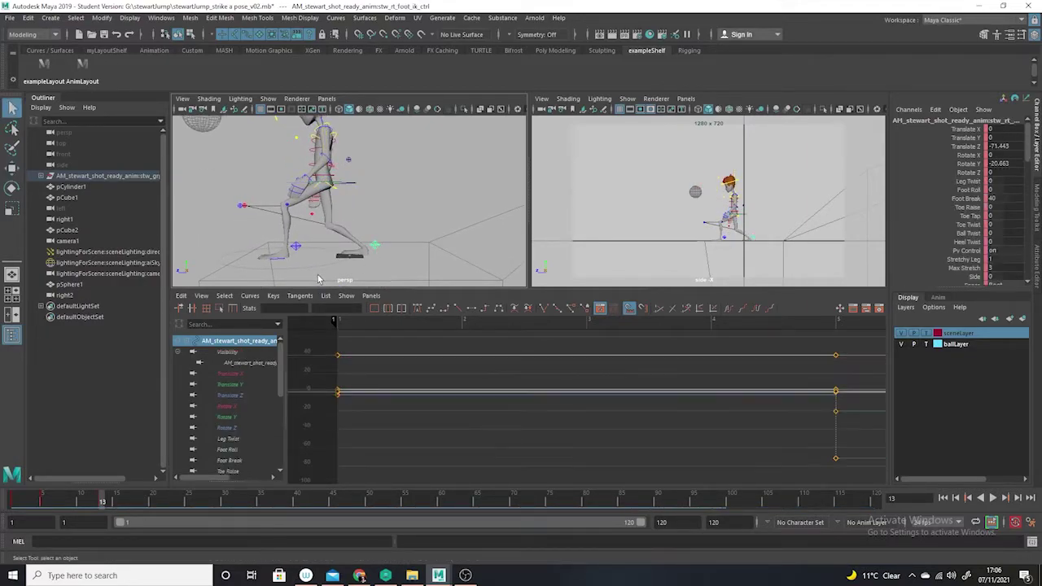
left_click(295, 247)
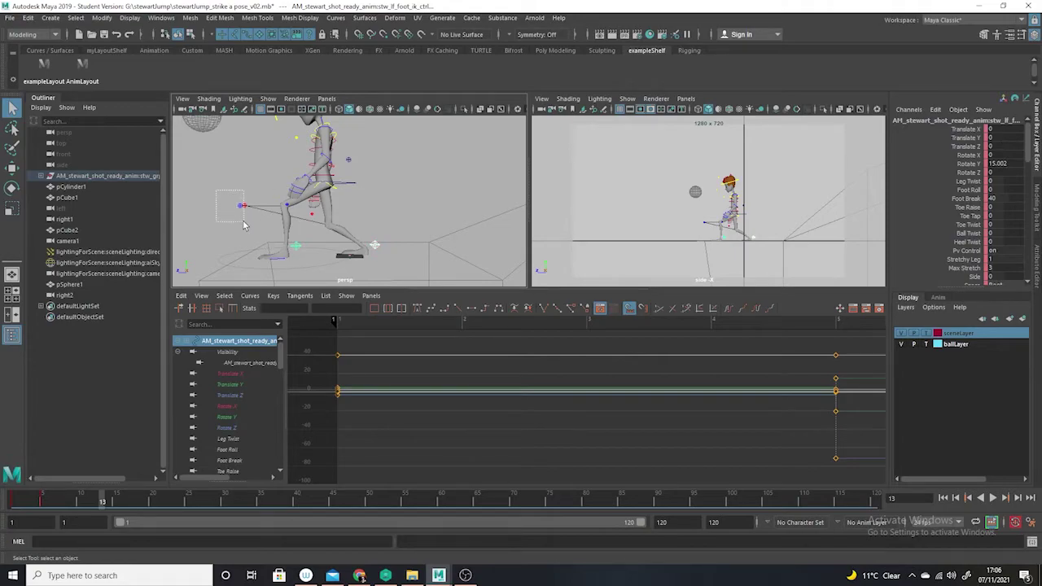
left_click_drag(216, 190, 242, 226)
left_click(352, 186)
left_click_drag(352, 190, 411, 253, "alt")
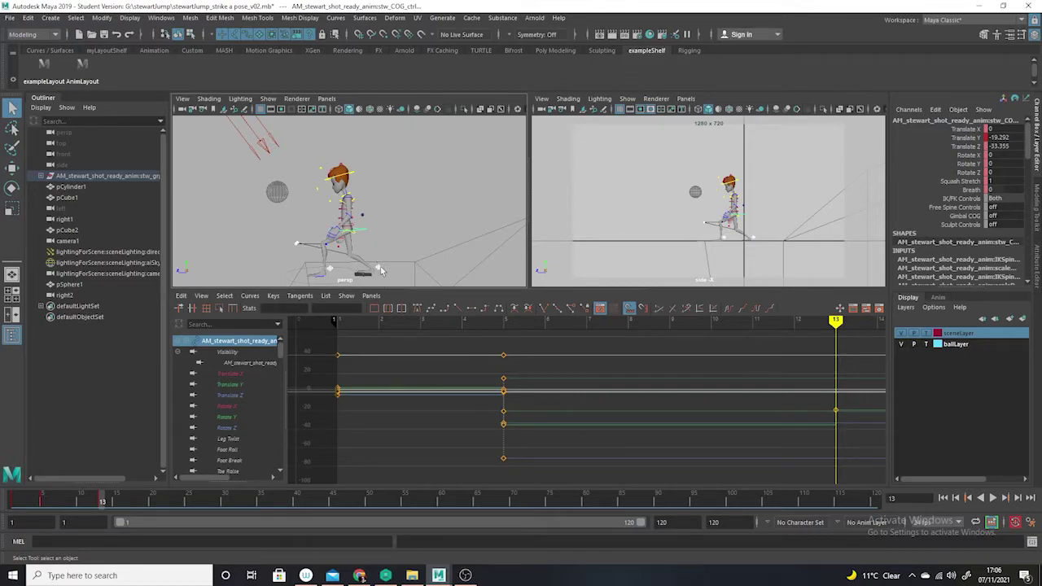
right_click_drag(398, 232, 407, 262, "alt")
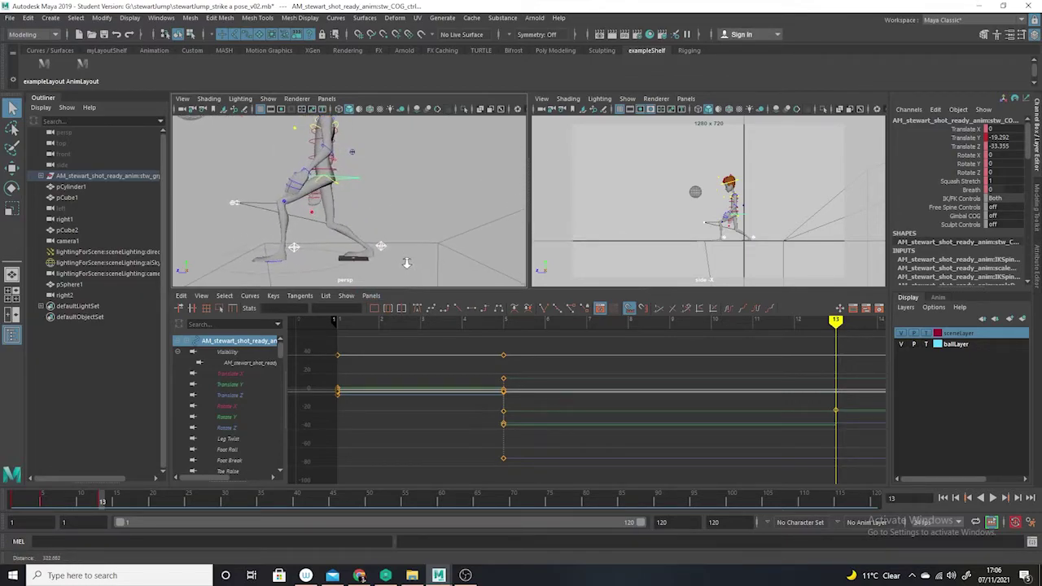
left_click(412, 255)
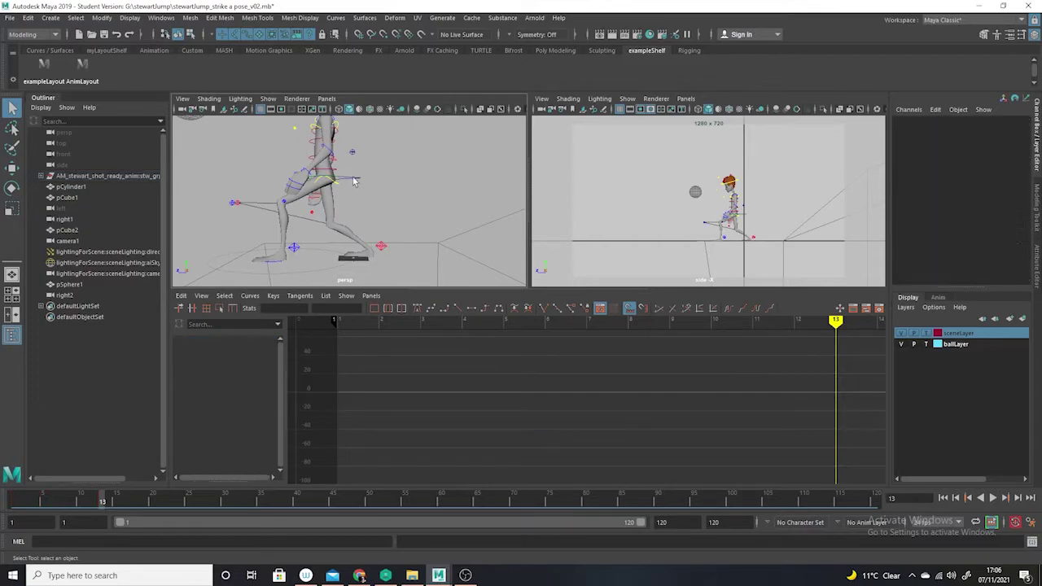
At frame 13, move the COG, both foot IK and knee pole vector controls together so the character's hips meet the ball.
left_click(354, 181)
left_click(380, 249, "shift")
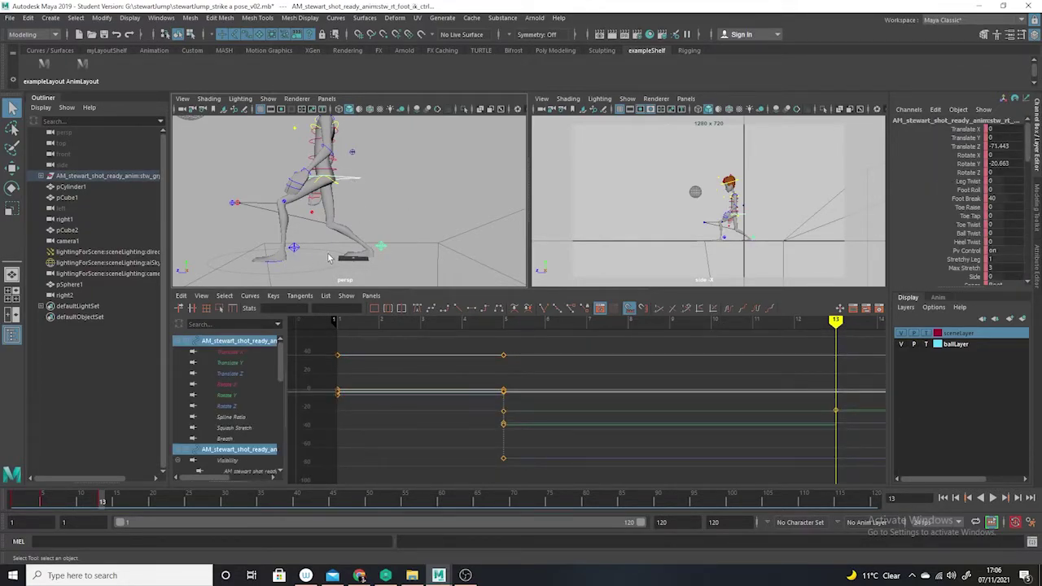
left_click(294, 248)
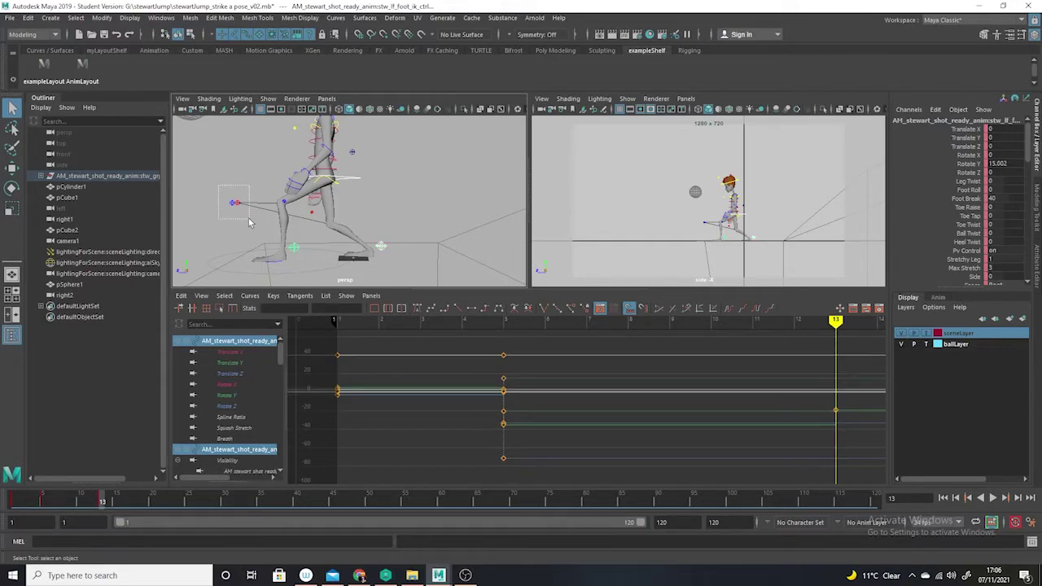
left_click_drag(250, 222, 251, 224)
left_click_drag(416, 171, 443, 220, "alt")
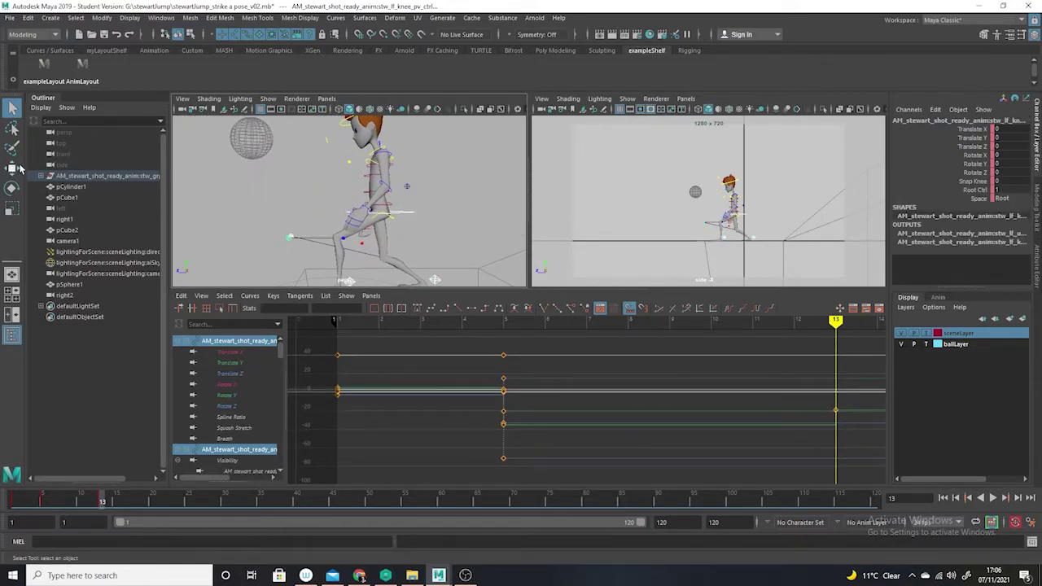
left_click(14, 168)
left_click_drag(305, 237, 163, 168)
scroll(665, 213, "up", 5)
middle_click_drag(665, 214, 695, 240, "alt")
left_click_drag(662, 221, 661, 225)
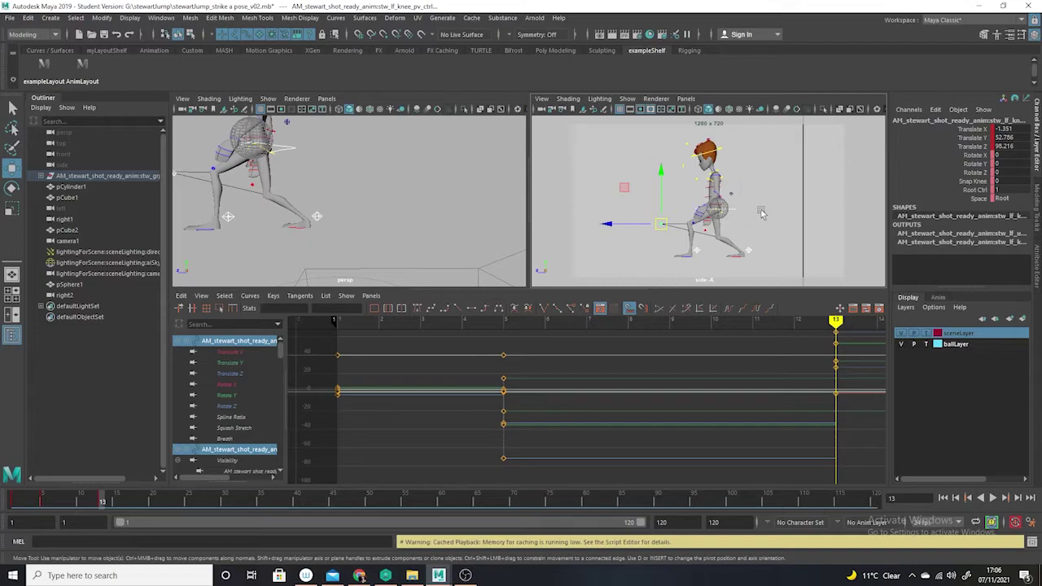
Close the stewartJump_strike a pose_v02.mb scene without saving and switch to the Maya window with stewartJump_stepped_v04.mb.
left_click(1030, 8)
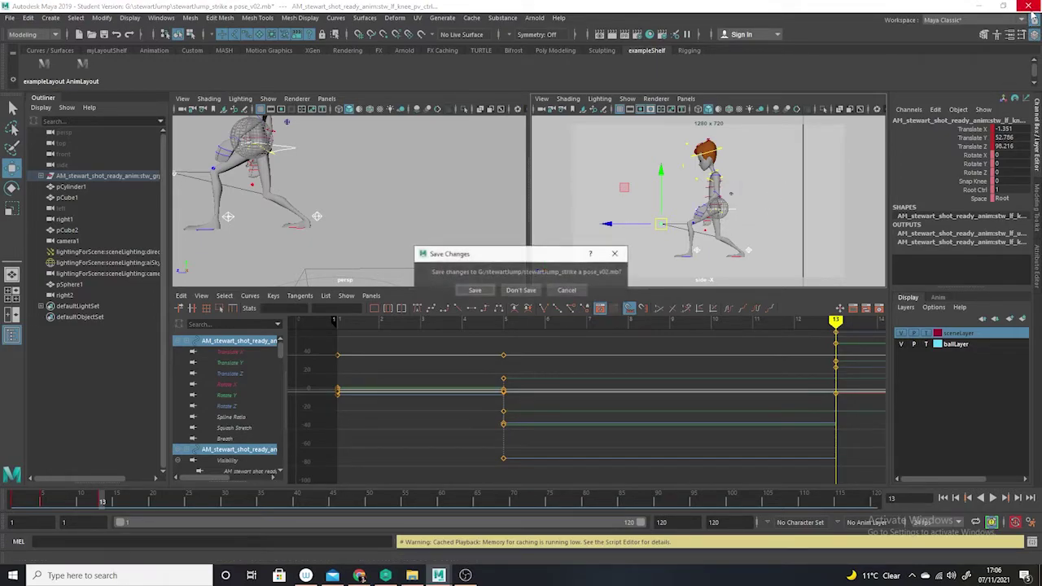
left_click(521, 288)
mouse_move(437, 576)
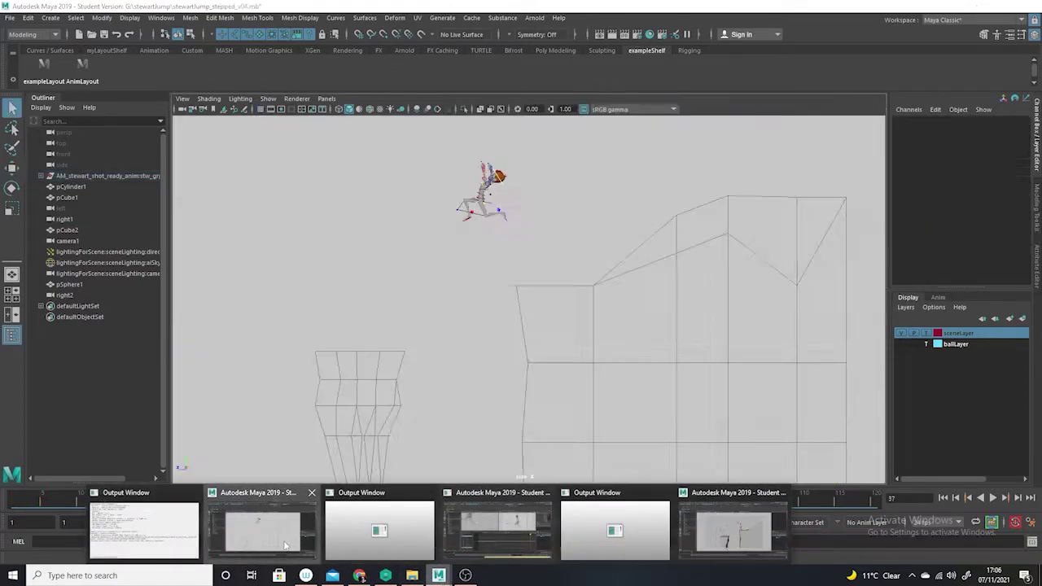
left_click(285, 545)
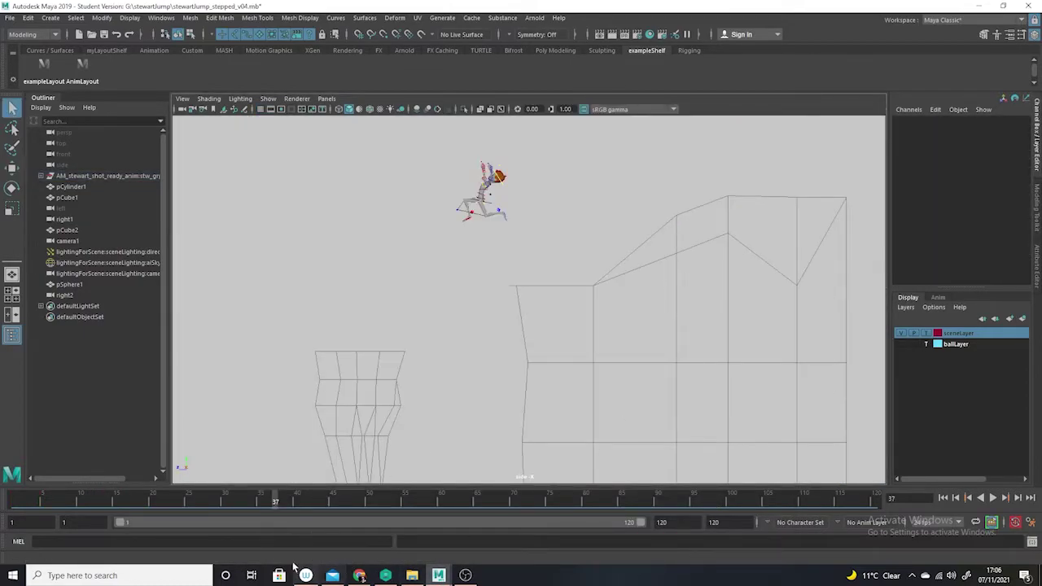
Go to frame 12 and make the ballLayer visible alongside the character in the side view.
left_click_drag(281, 498, 92, 440)
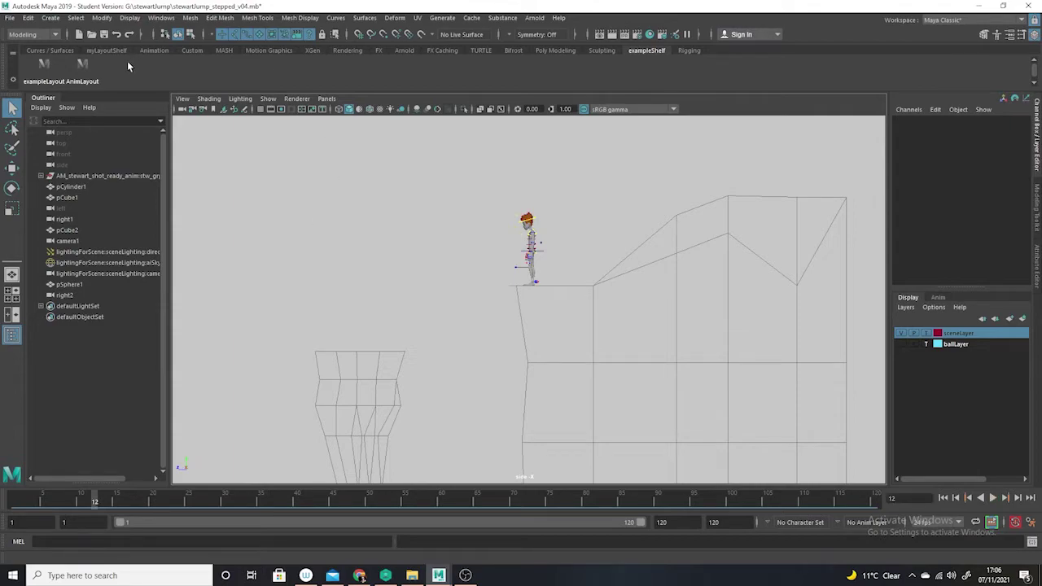
left_click(902, 344)
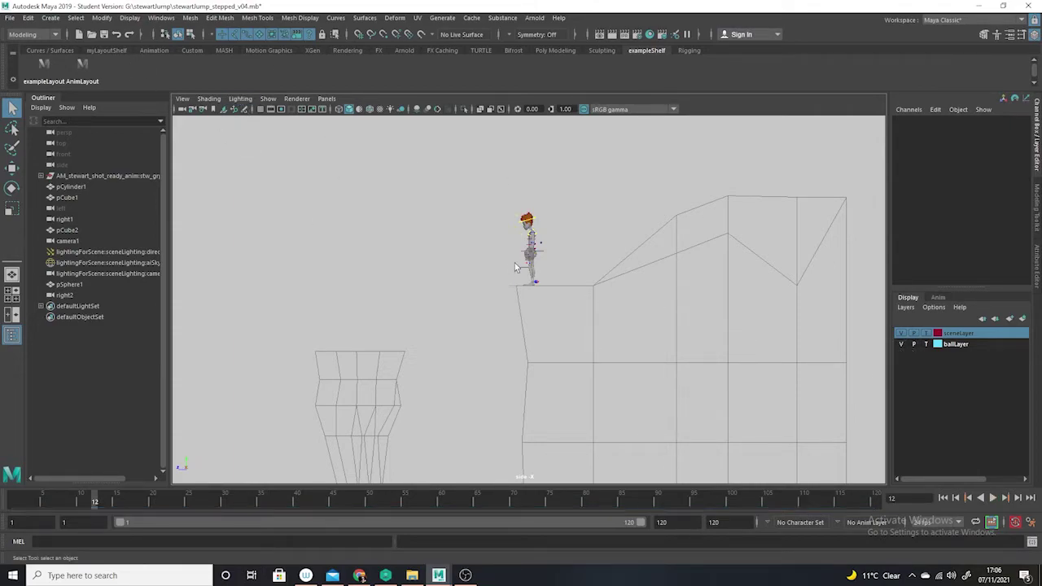
middle_click_drag(553, 223, 554, 279, "alt")
right_click_drag(553, 279, 596, 388, "alt")
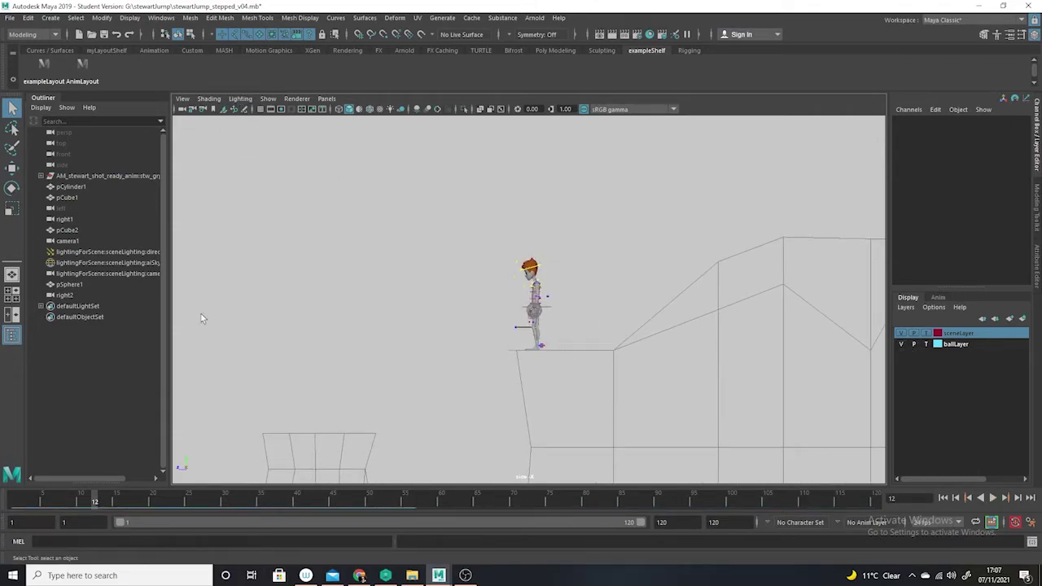
Scrub from frame 12 to 33, comparing the character's hips with the ball in the take-off and first airborne poses.
left_click_drag(96, 504, 187, 509)
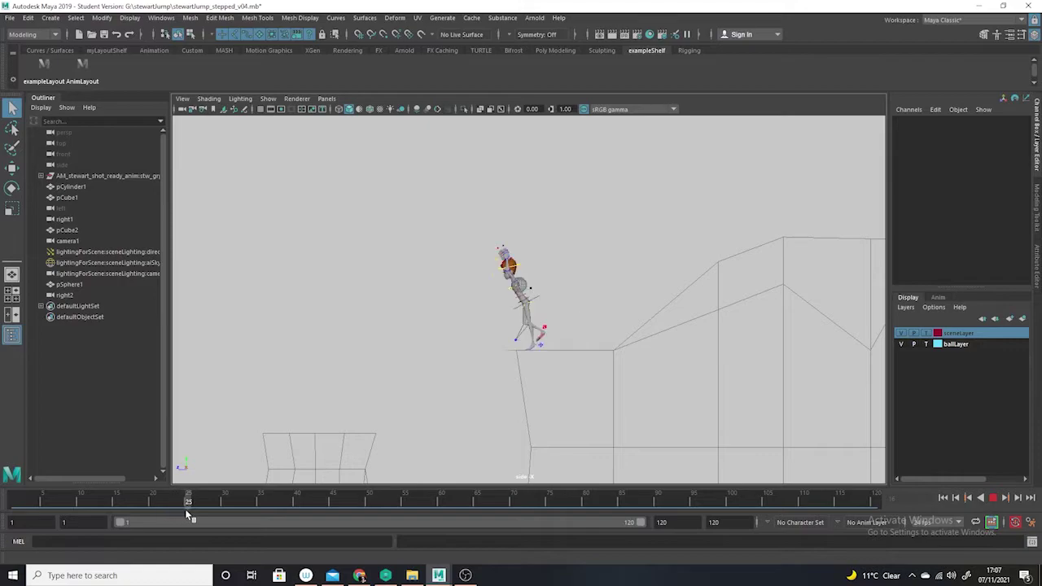
left_click_drag(637, 254, 594, 329, "alt")
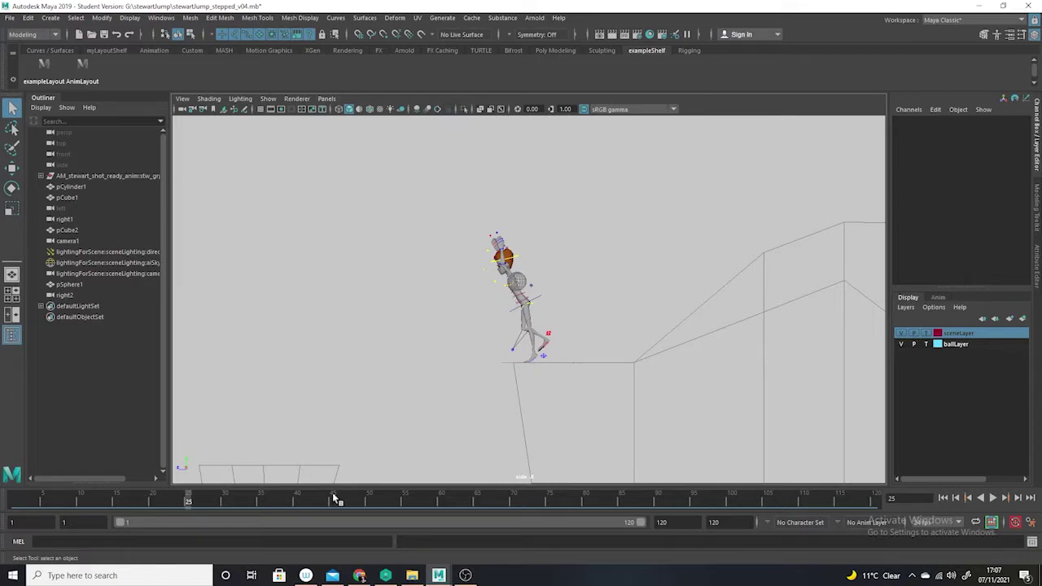
mouse_move(198, 508)
left_mouse_down()
mouse_move(220, 497)
mouse_move(161, 481)
mouse_move(188, 497)
left_mouse_up()
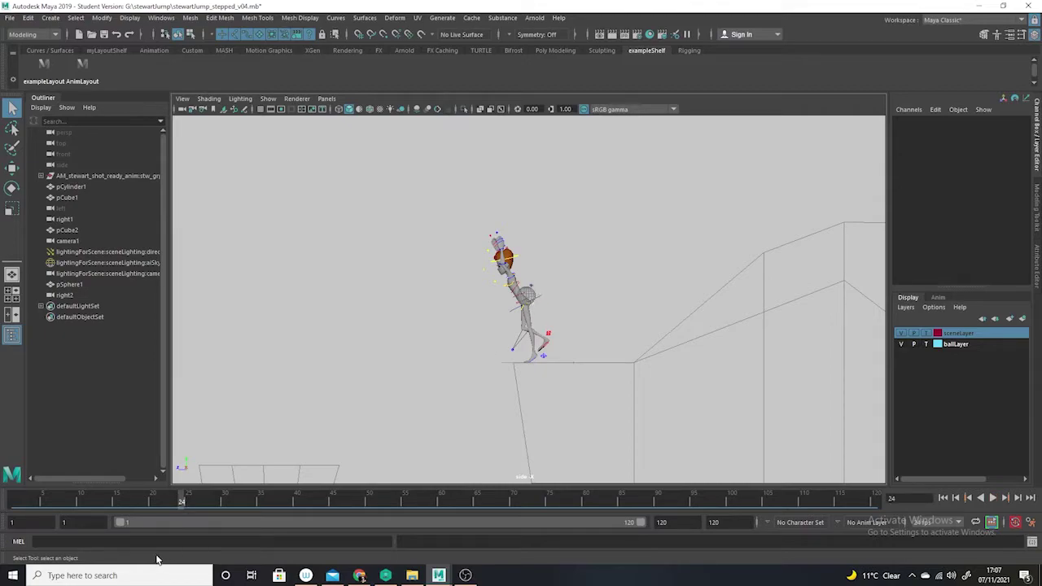
left_click_drag(179, 497, 182, 502)
mouse_move(188, 503)
left_mouse_down()
mouse_move(174, 498)
mouse_move(203, 500)
left_mouse_up()
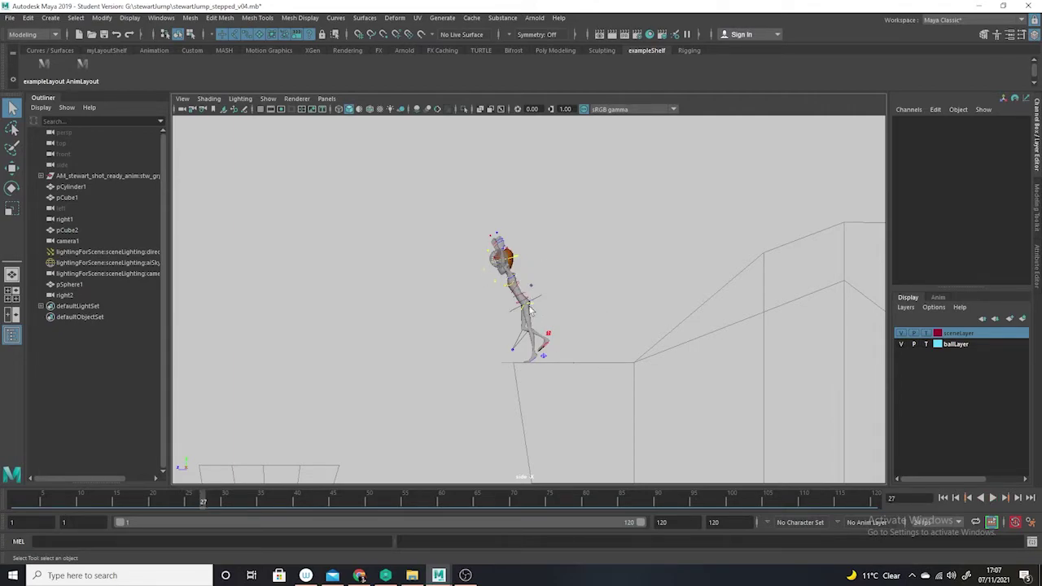
left_click_drag(204, 503, 246, 505)
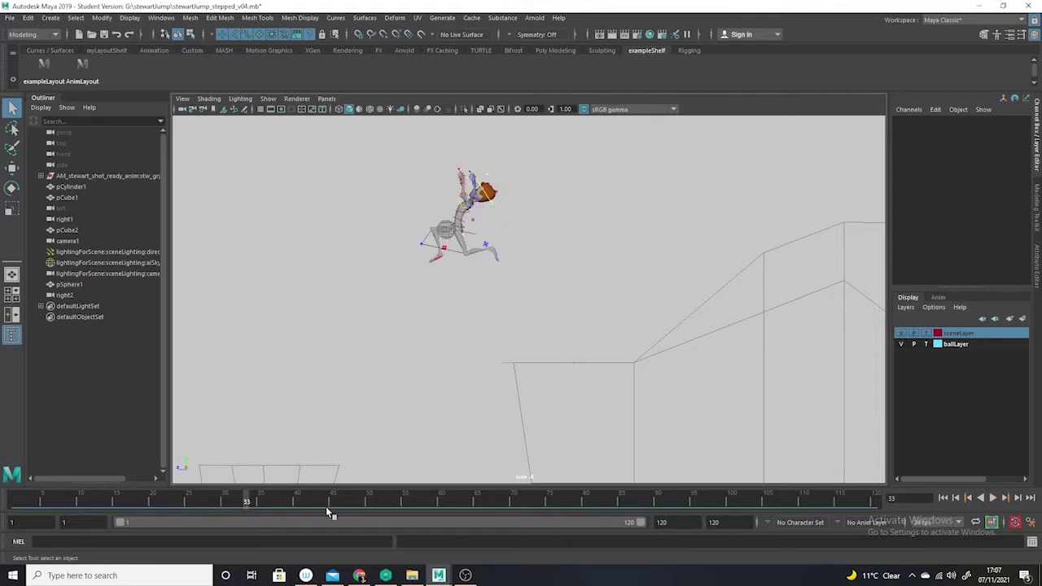
Examine how the mid-air poses from frame 33 to 39 follow the ball, and scrub back to the crouch at frame 22.
key("alt+v")
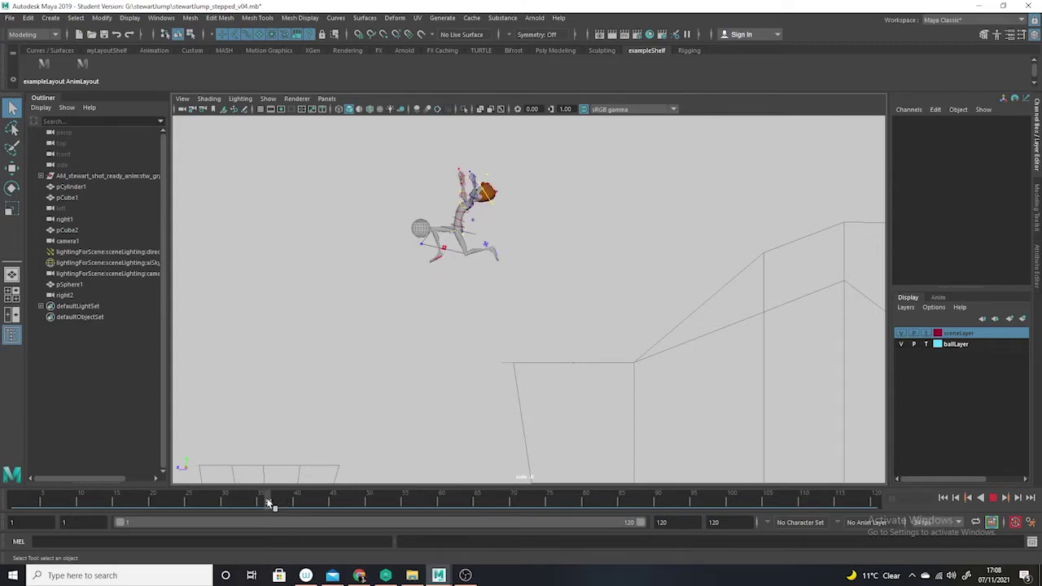
key("alt+v")
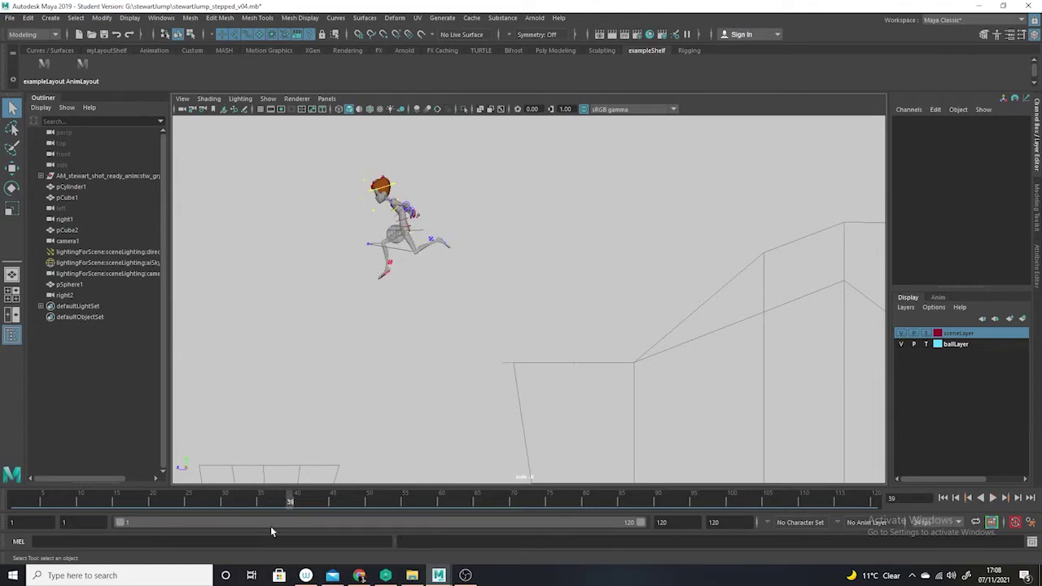
key("alt+v")
left_click_drag(328, 506, 175, 503)
left_click_drag(173, 446, 164, 419)
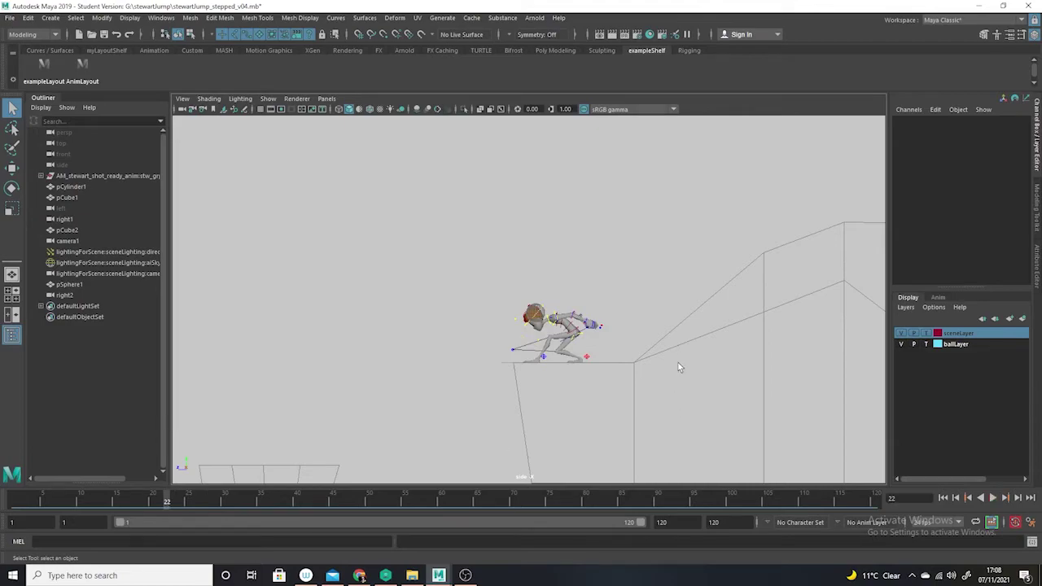
Scrub between the crouch at frame 23 and the landing at frame 54, comparing each stepped pose with the ball's arc.
left_click_drag(181, 505, 357, 505)
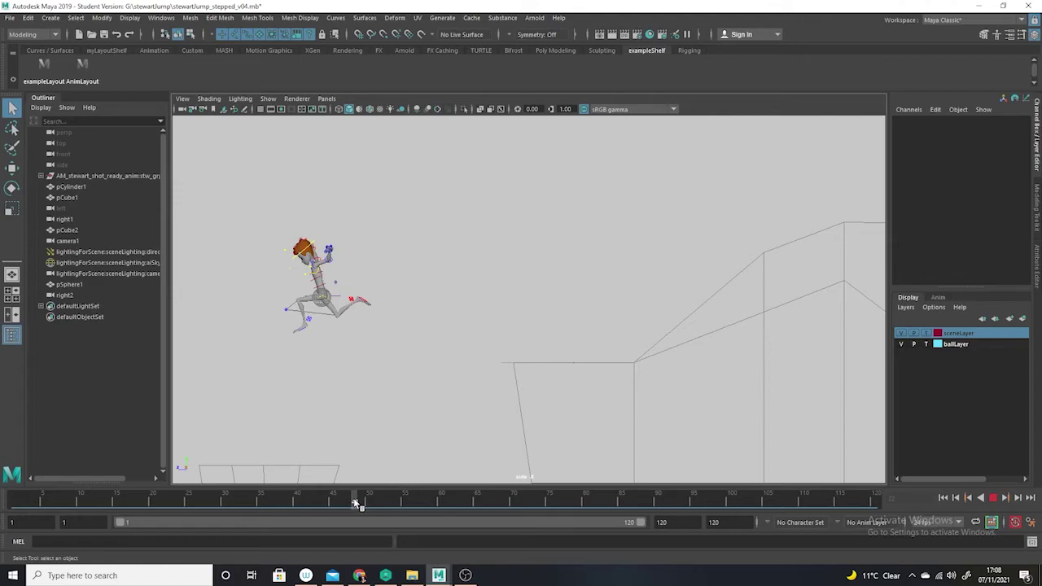
left_click_drag(357, 504, 174, 430)
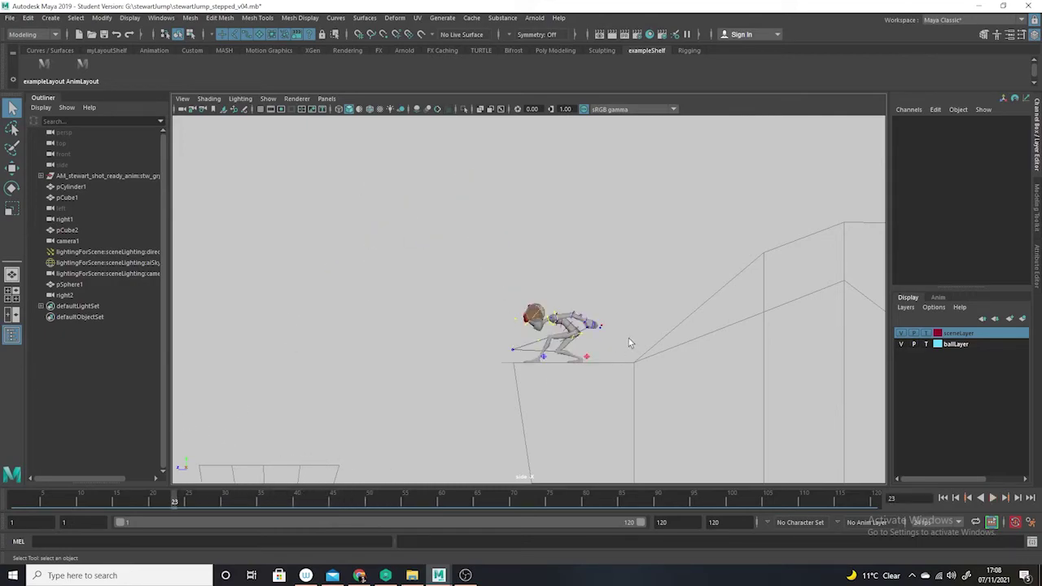
left_click_drag(190, 502, 398, 499)
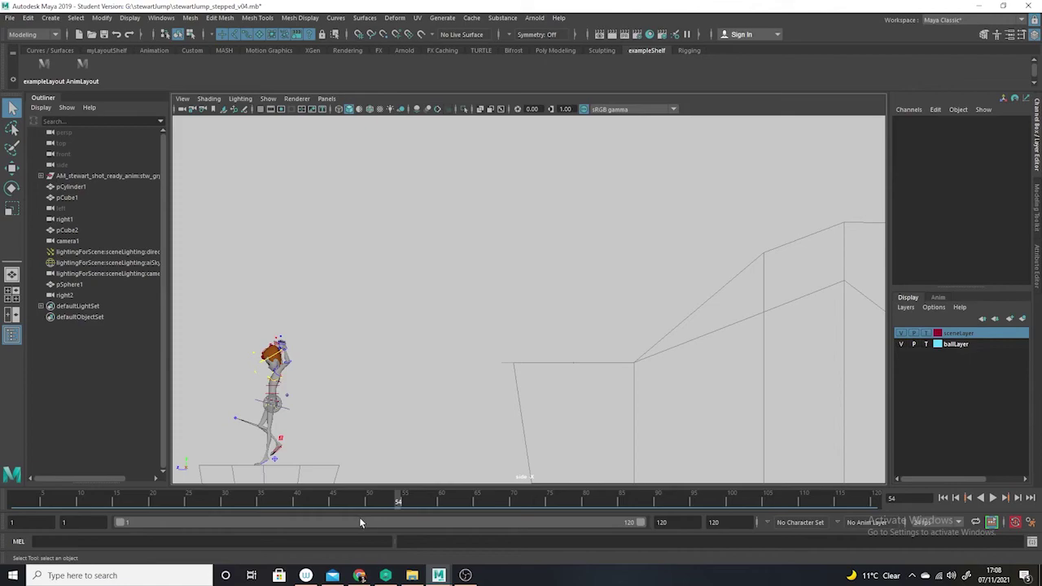
key("alt+v")
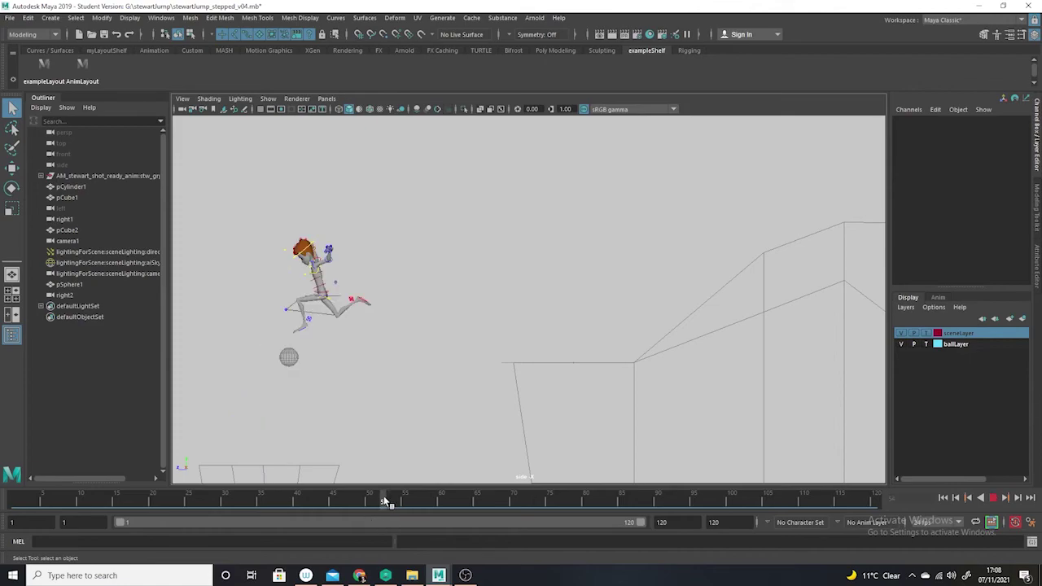
mouse_move(405, 500)
left_mouse_down()
mouse_move(384, 495)
mouse_move(397, 492)
left_mouse_up()
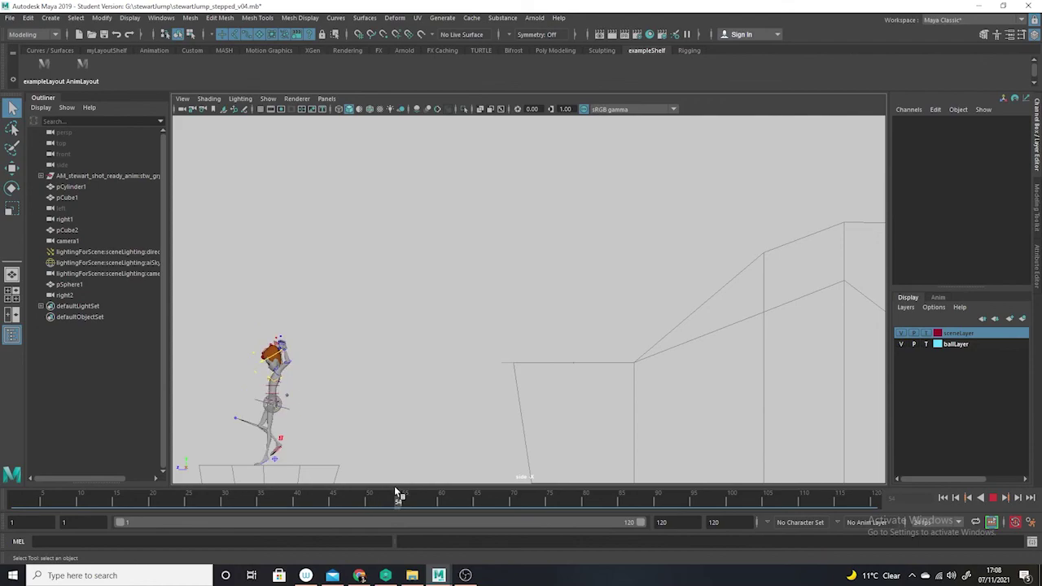